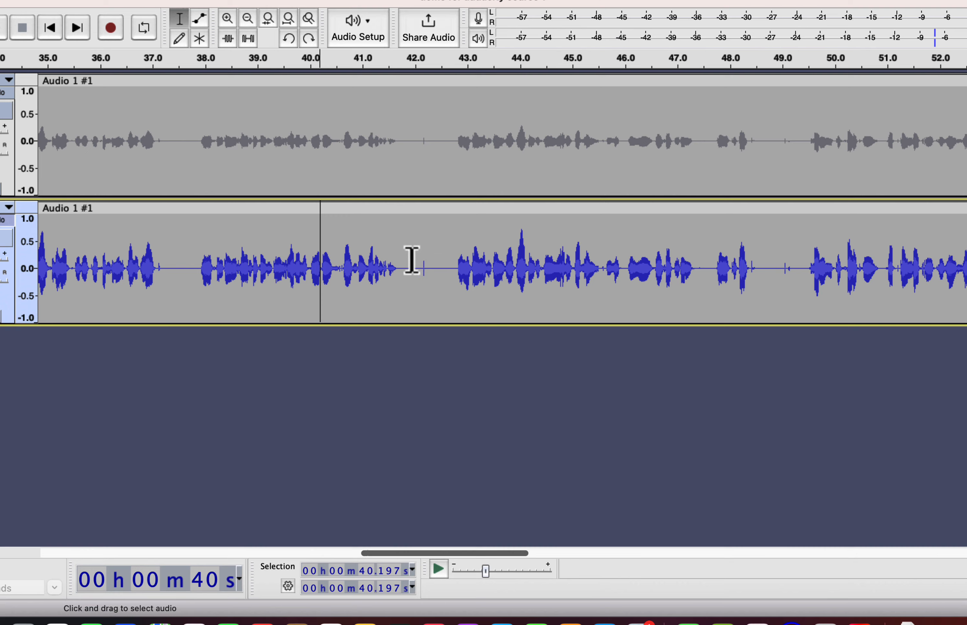
- Silence the click noise between about 41.9 and 42.7 s in the lower track and play back that passage
click(409, 261)
shift+click(449, 284)
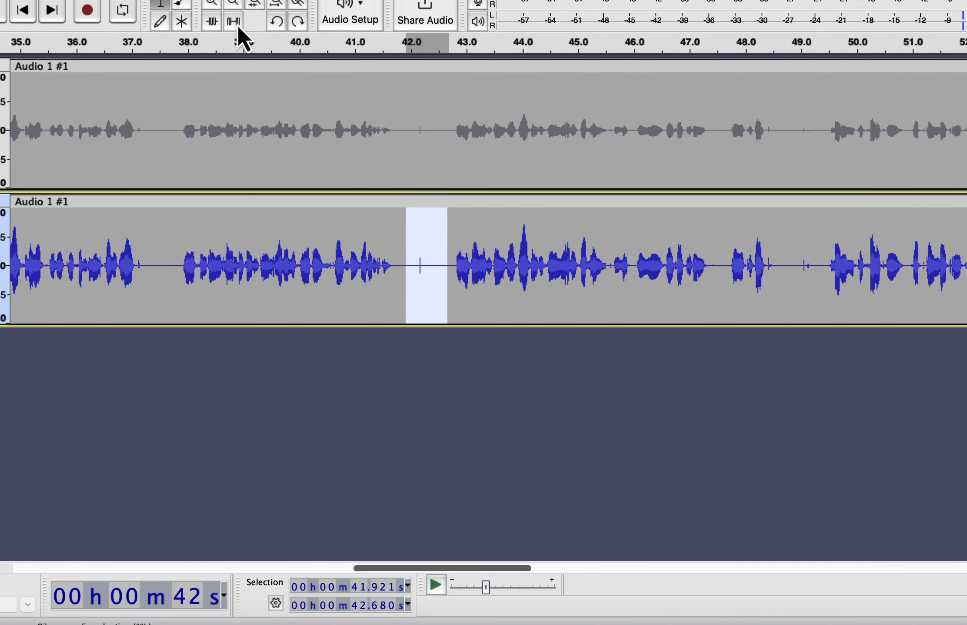
click(237, 25)
click(357, 265)
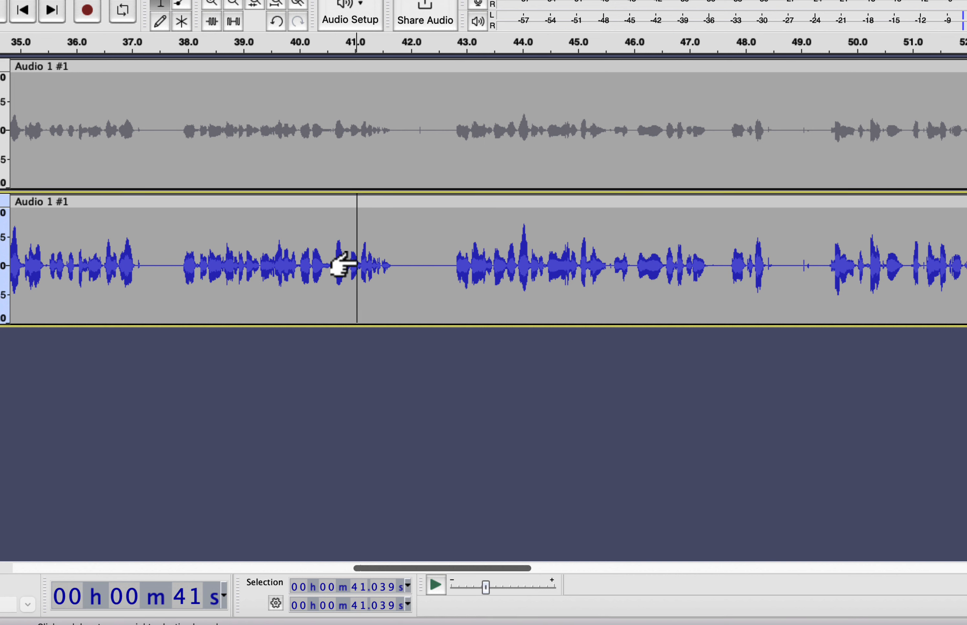
key(space)
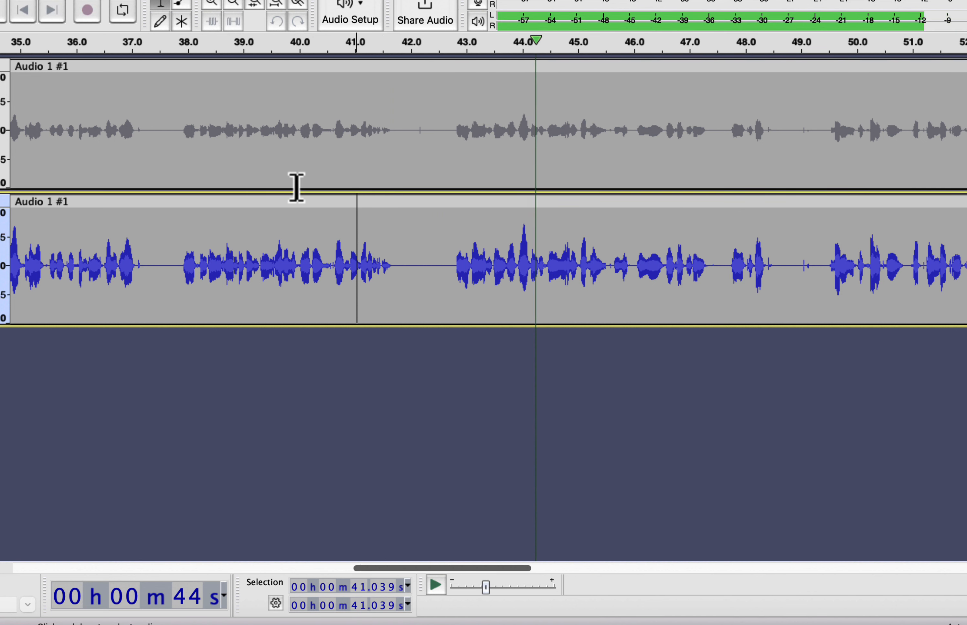
key(space)
- Silence the noise between about 48.75 and 49.4 s in the lower track and play back the passage around it
drag(787, 256, 820, 281)
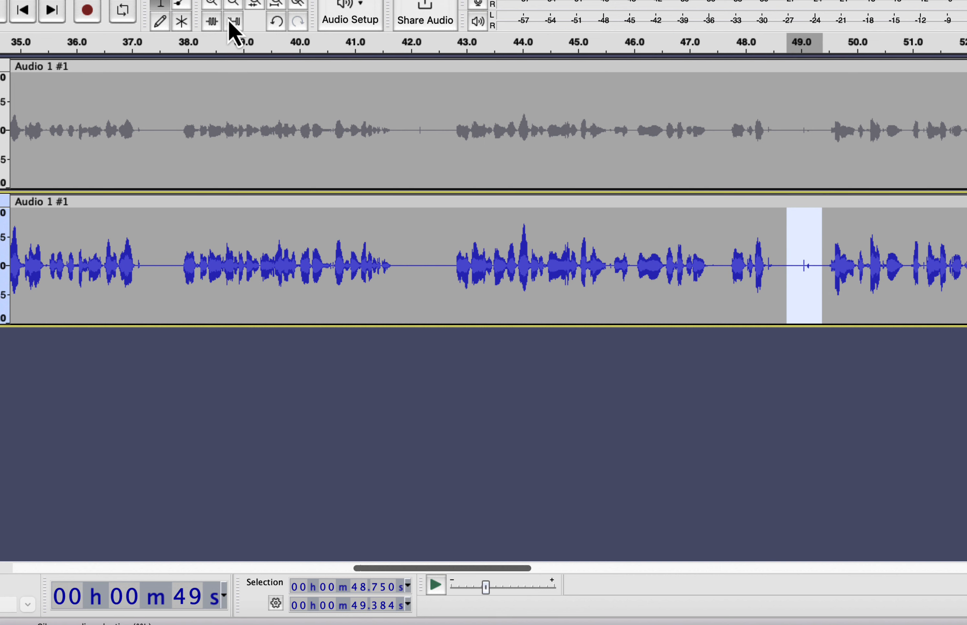
click(727, 246)
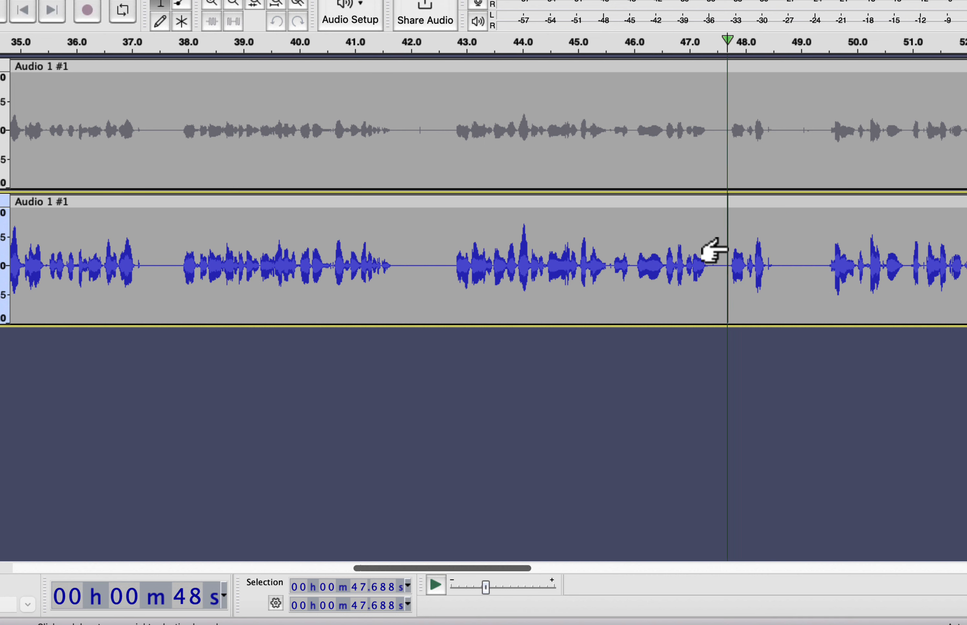
key(space)
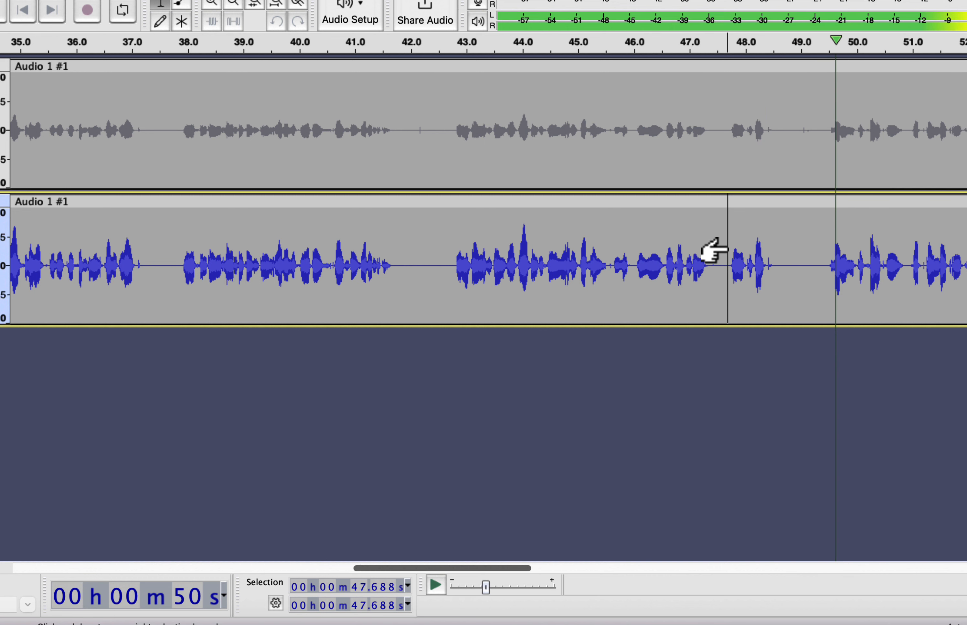
key(space)
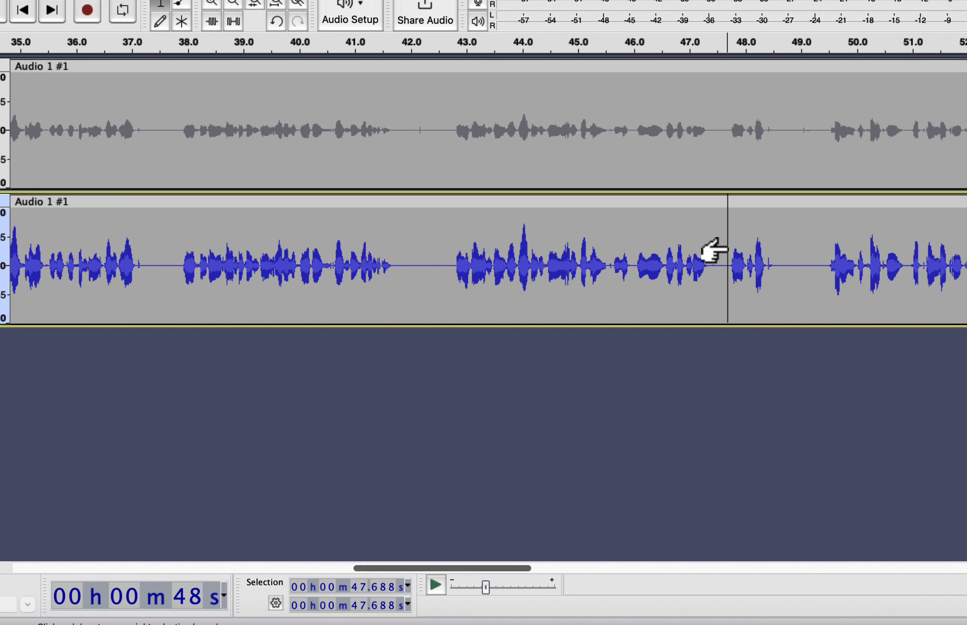
- Undo the last two silence edits in the lower track
key(super+z)
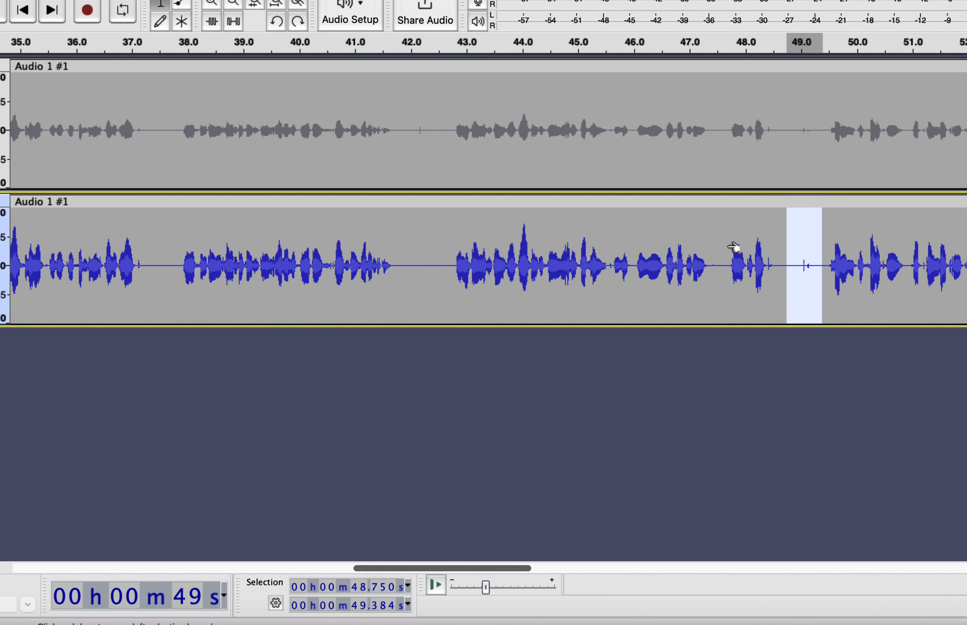
key(super+z)
- Silence the lower track's quiet opening from 0 to about 3.3 s and play it back
scroll(727, 246, left, 20)
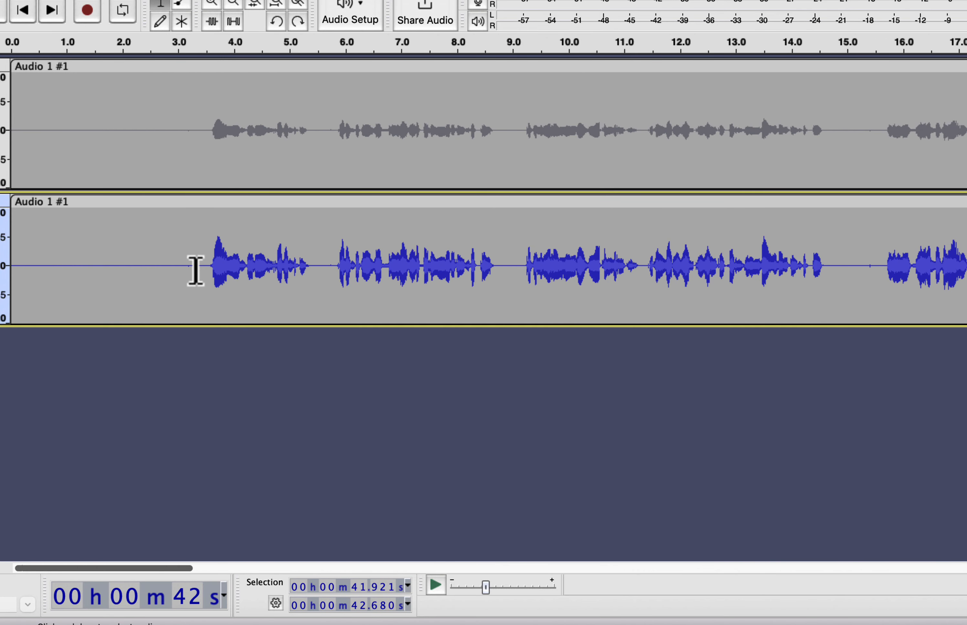
drag(196, 266, 11, 269)
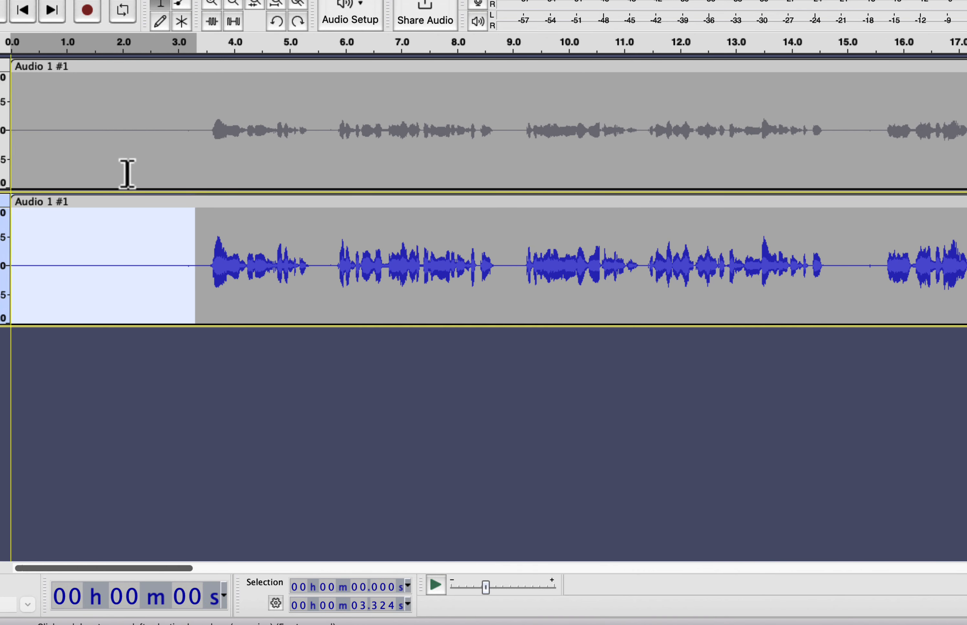
click(235, 24)
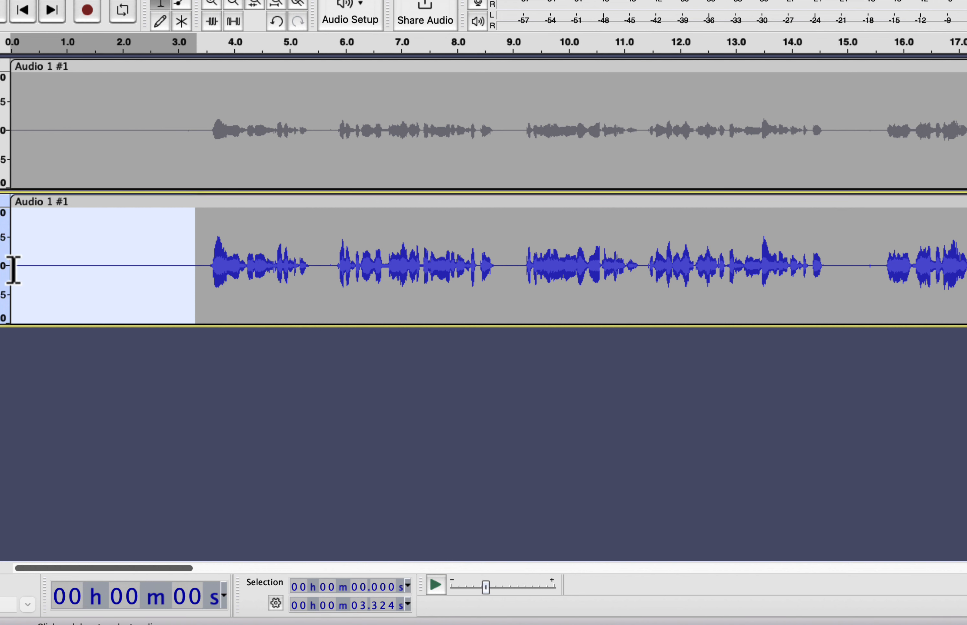
key(space)
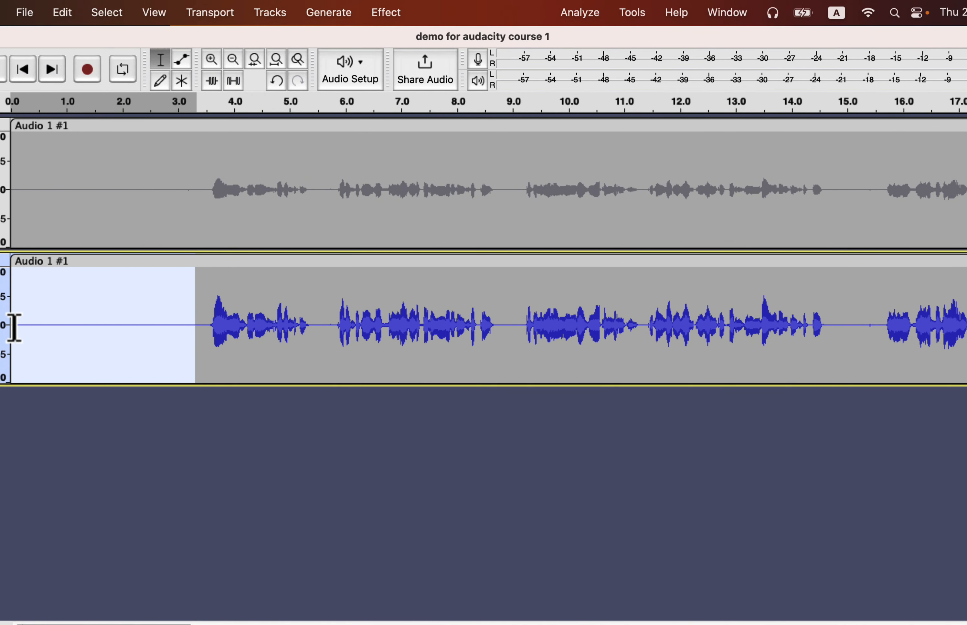
- Plot the frequency spectrum of the silenced opening, then close the analysis
click(574, 14)
click(580, 86)
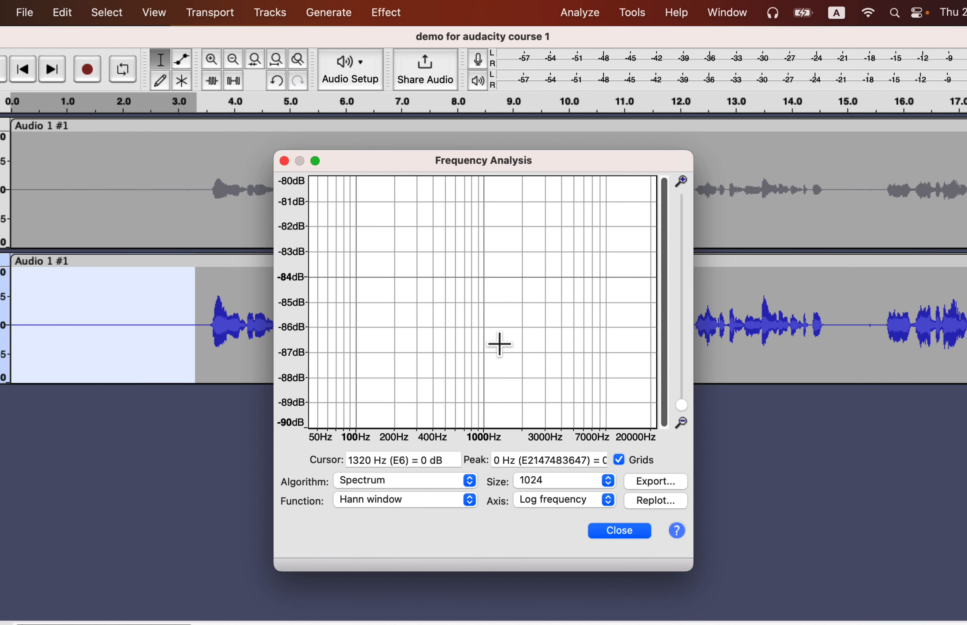
click(619, 530)
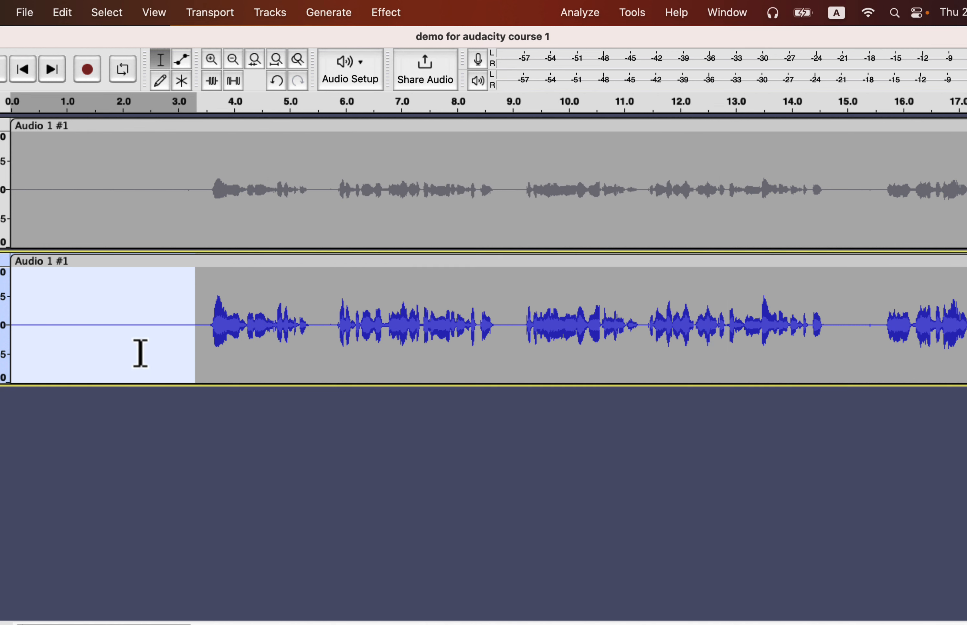
- Undo the silencing of the opening and plot the frequency spectrum of its original room tone for comparison
click(135, 339)
key(super+z)
click(583, 17)
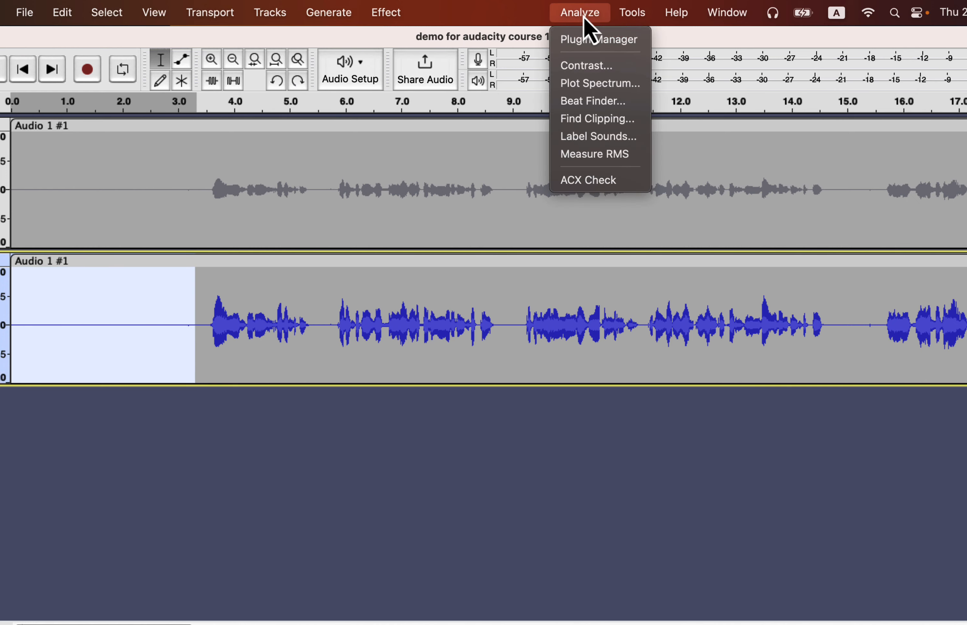
click(575, 88)
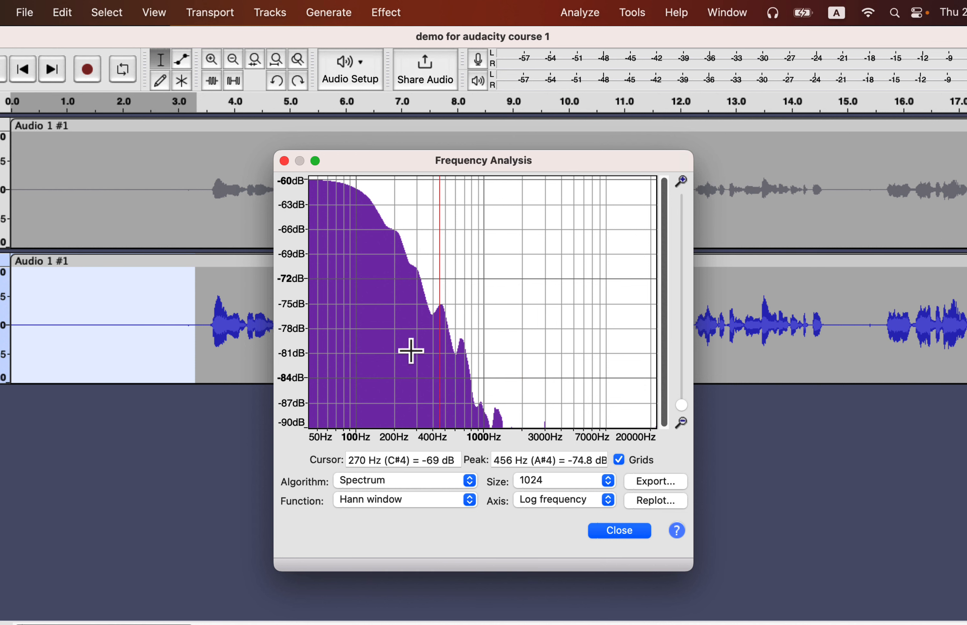
click(285, 161)
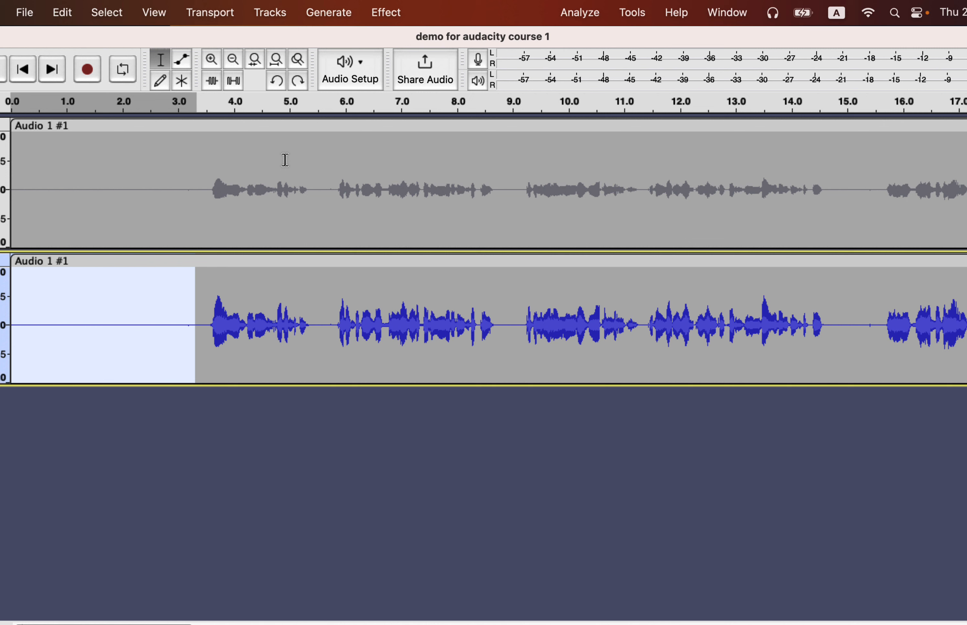
- Audition the room tone at about 1.3–2.8 s in the lower track and copy it with Puch Copy using the Copy action
click(82, 299)
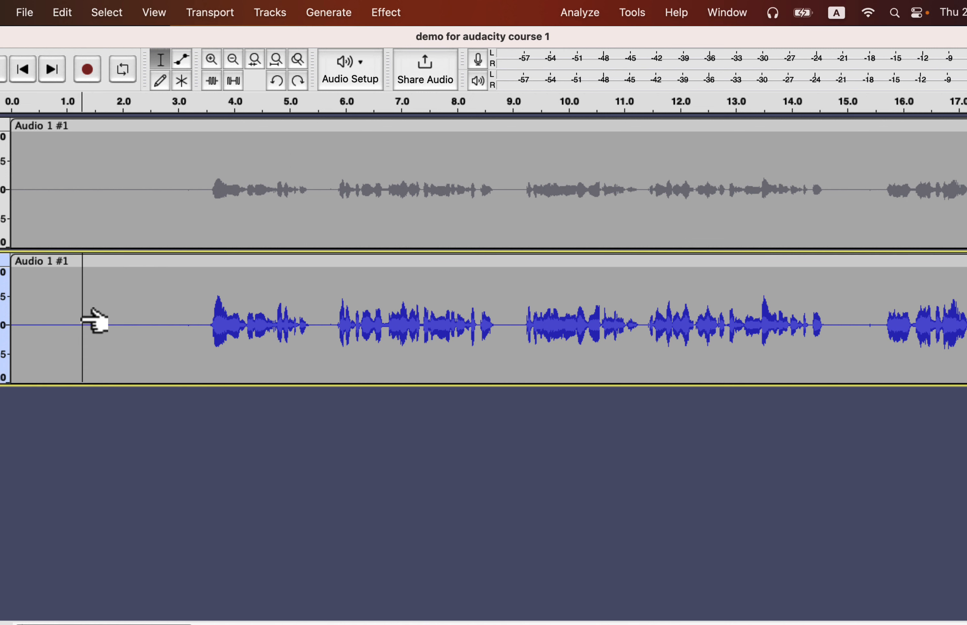
drag(84, 321, 166, 322)
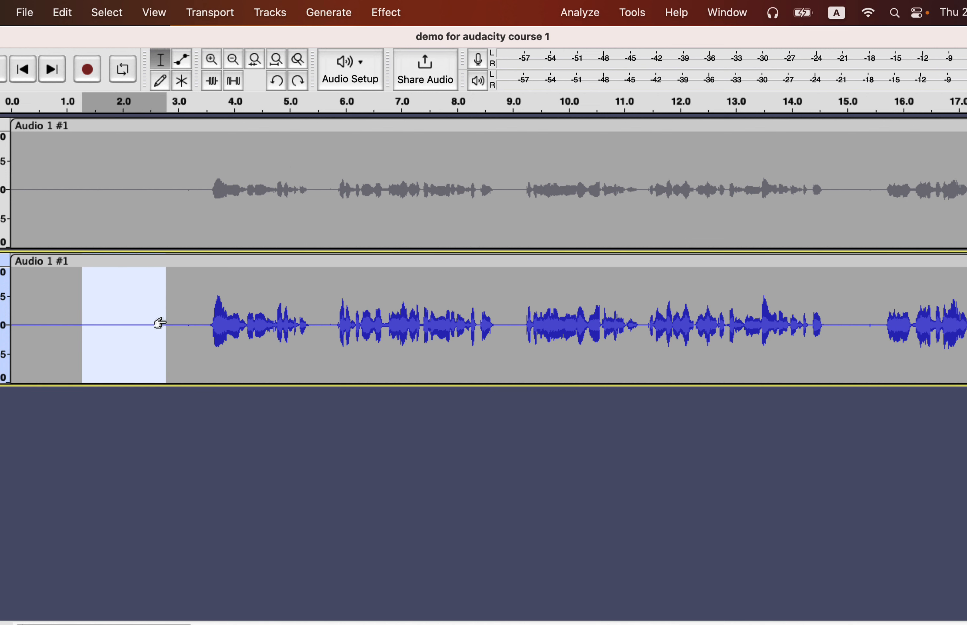
key(space)
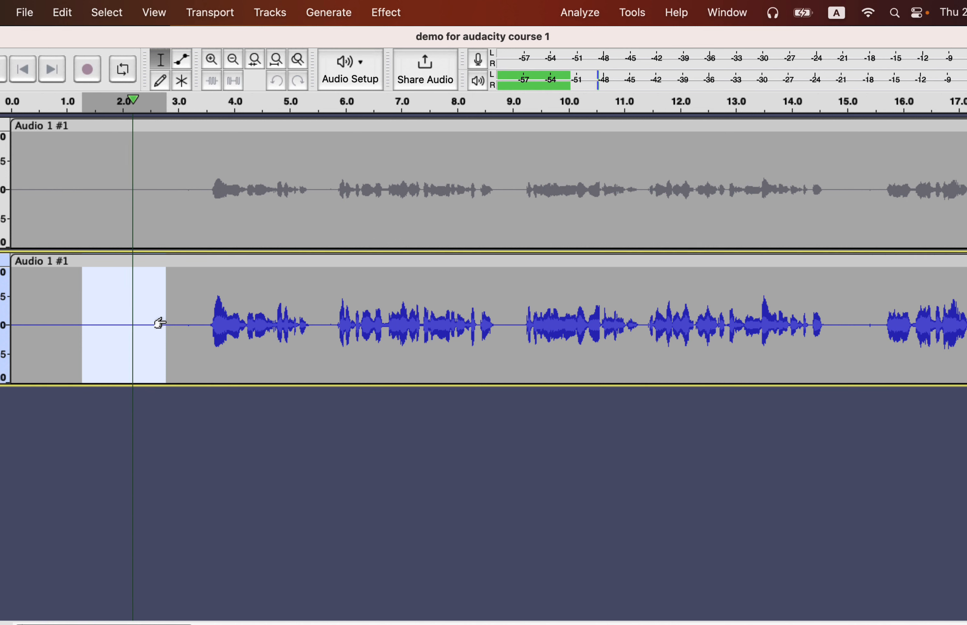
key(space)
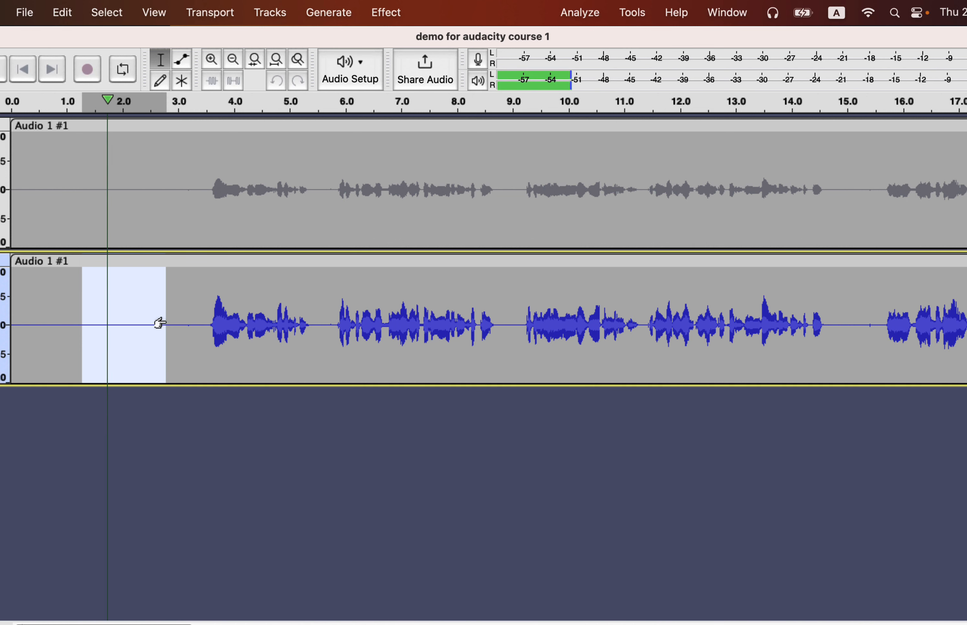
key(space)
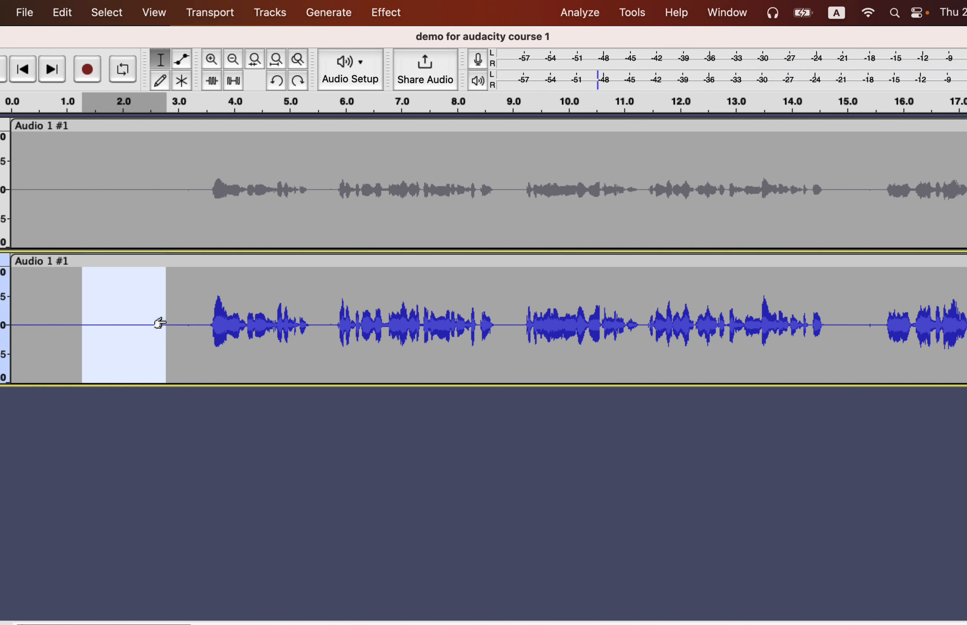
click(385, 12)
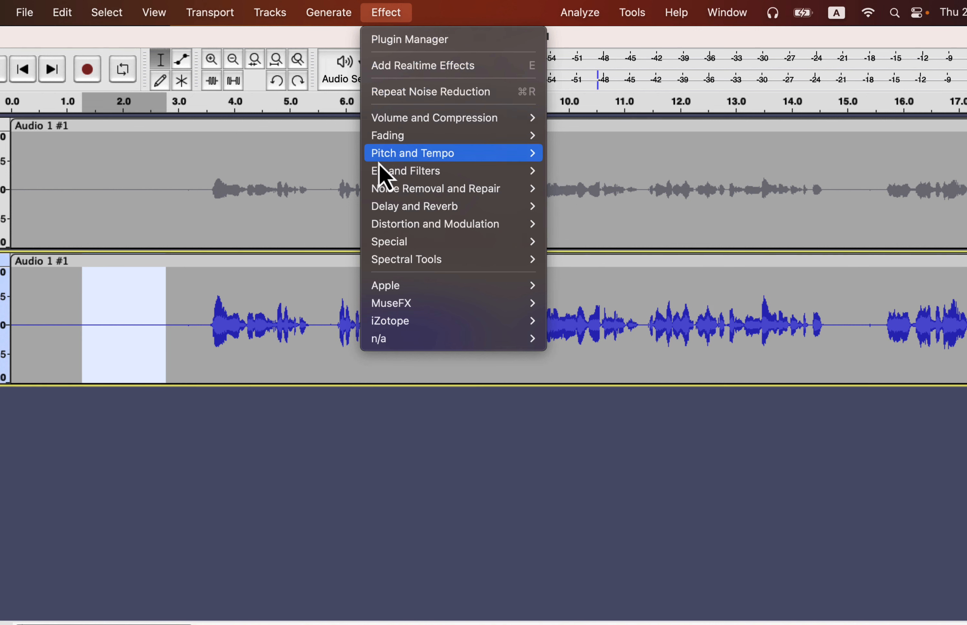
mouse_move(389, 345)
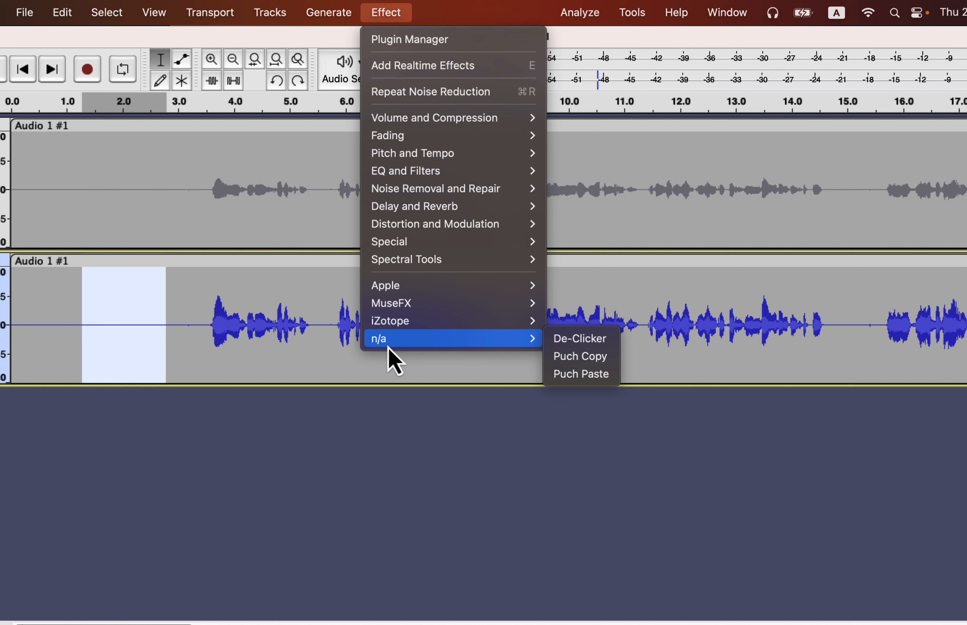
click(581, 358)
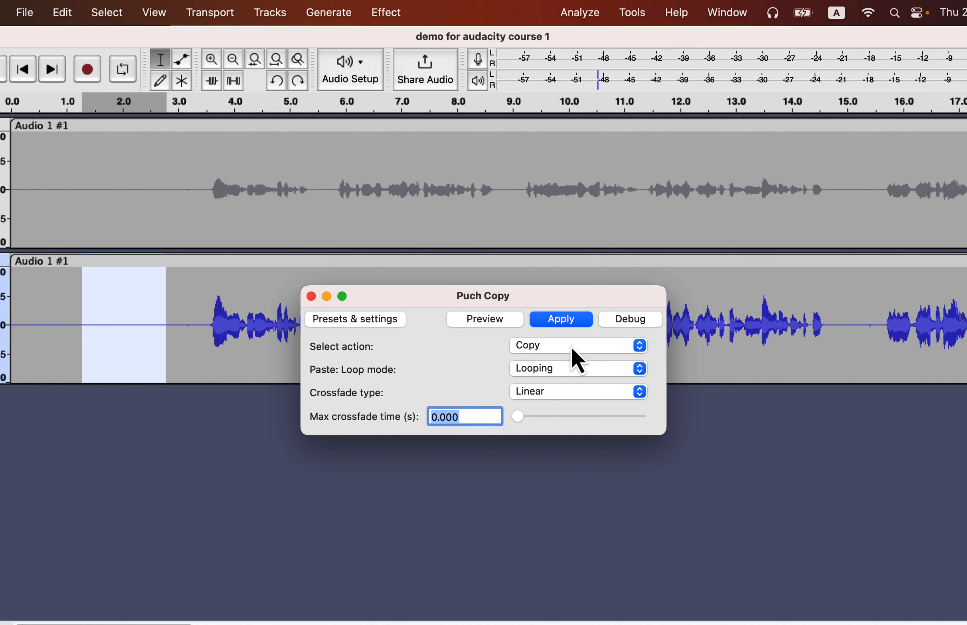
click(562, 322)
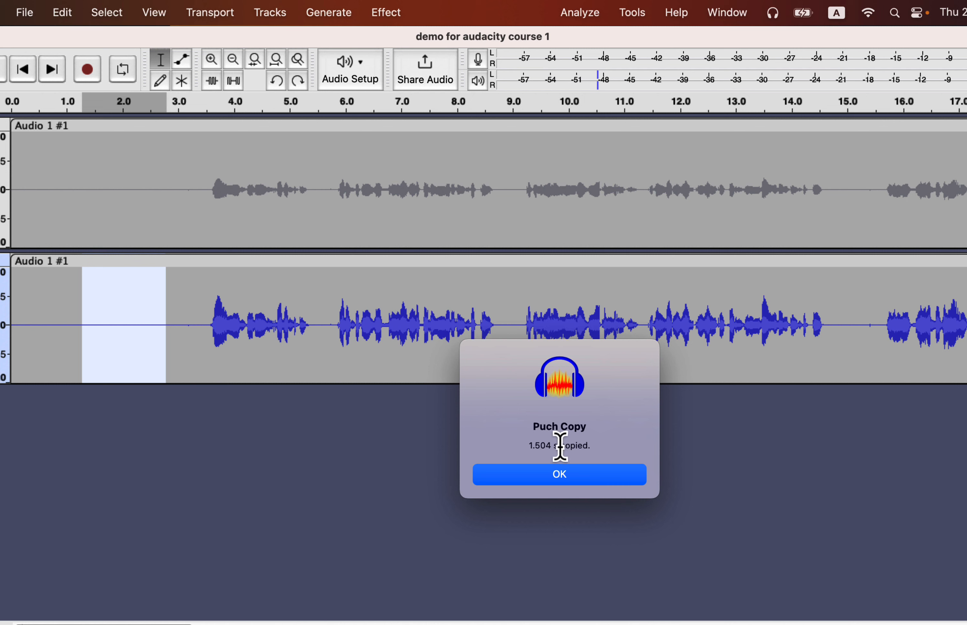
click(560, 478)
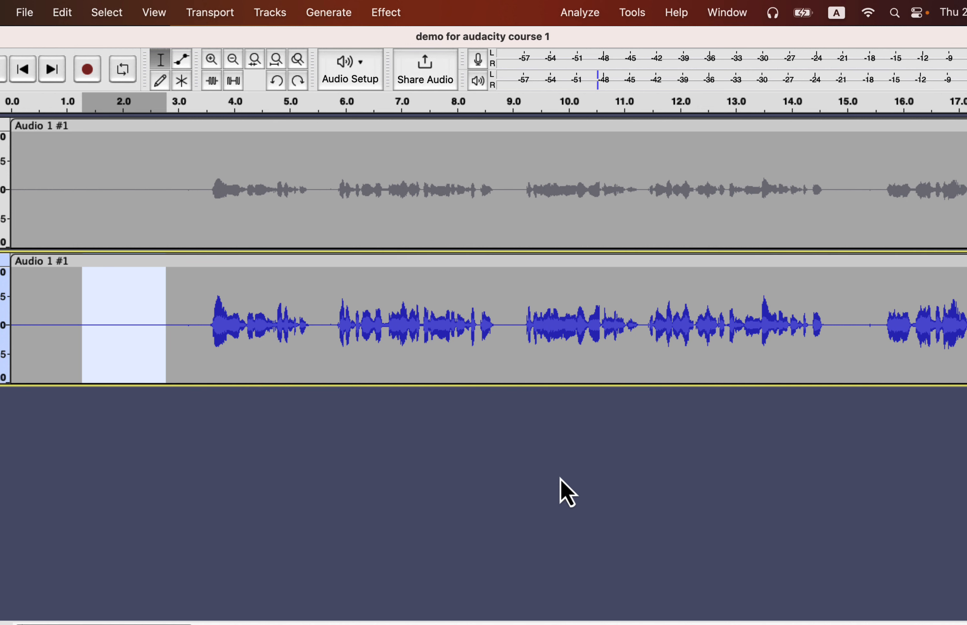
- Replace the click noise at about 26.7–27.0 s in the lower track with the copied room tone using Puch Paste, then play it back
scroll(608, 344, right, 10)
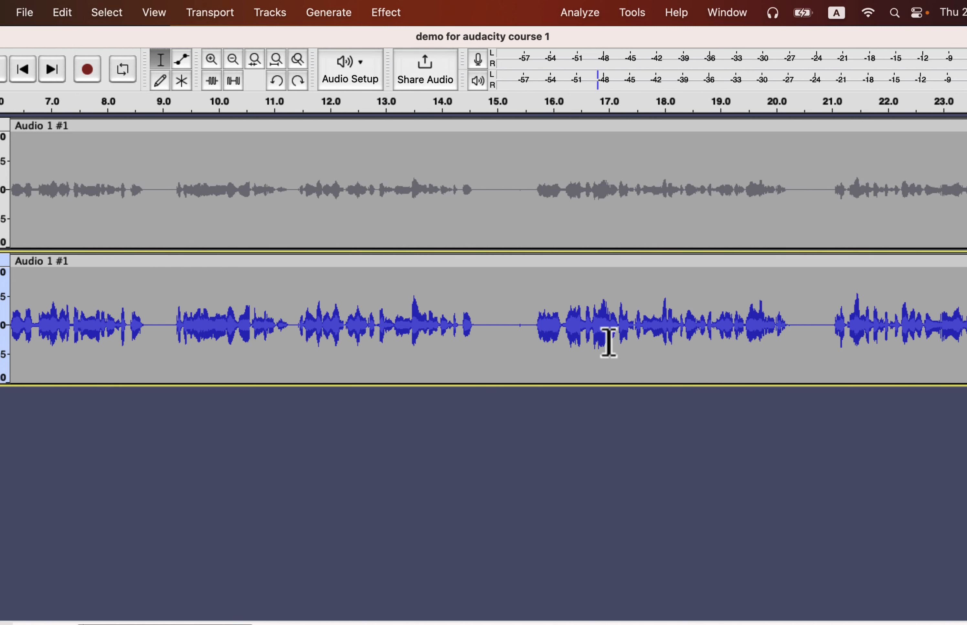
scroll(608, 343, right, 9)
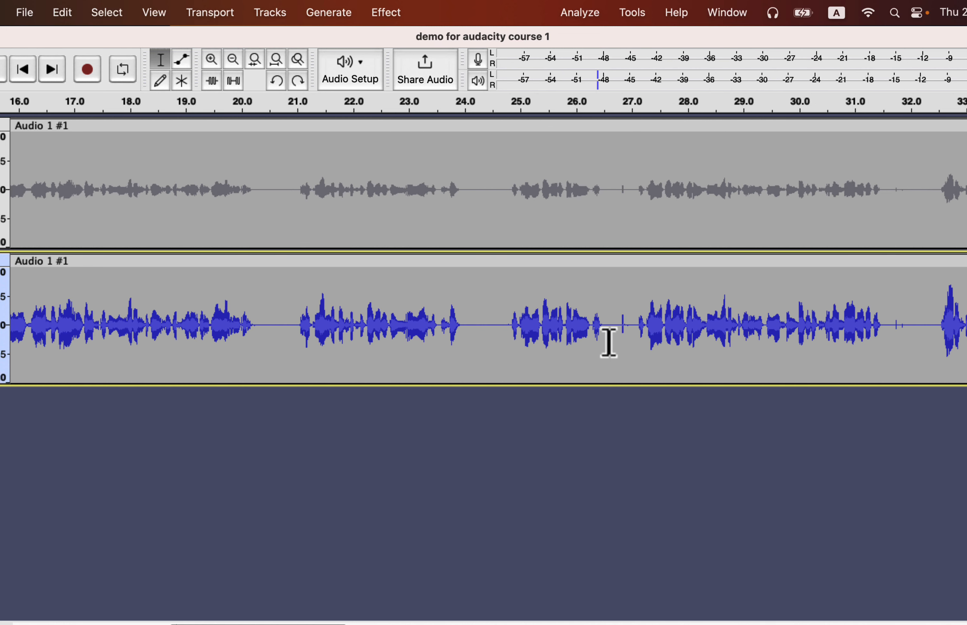
drag(618, 322, 631, 334)
key(space)
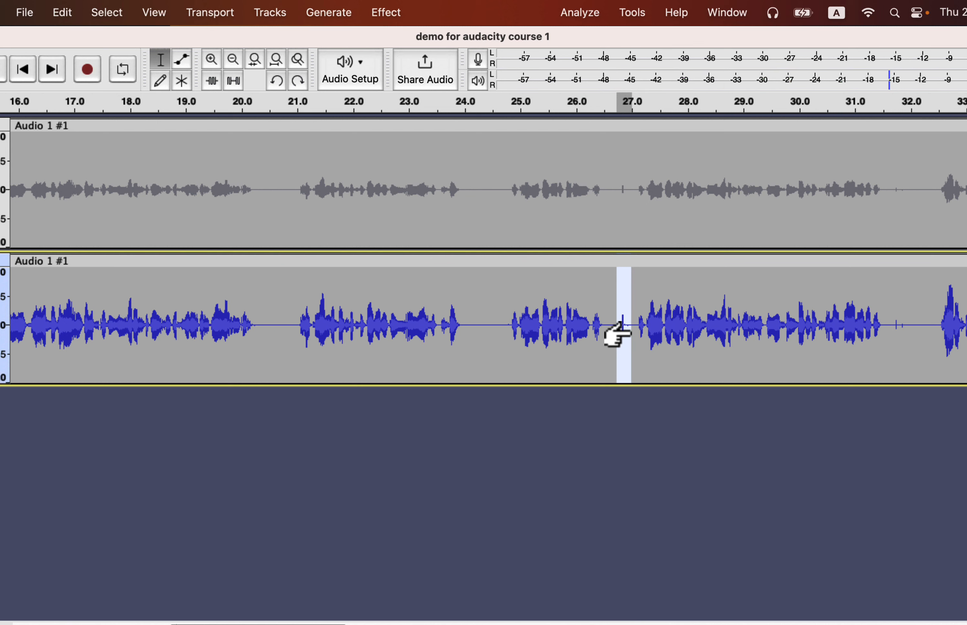
key(space)
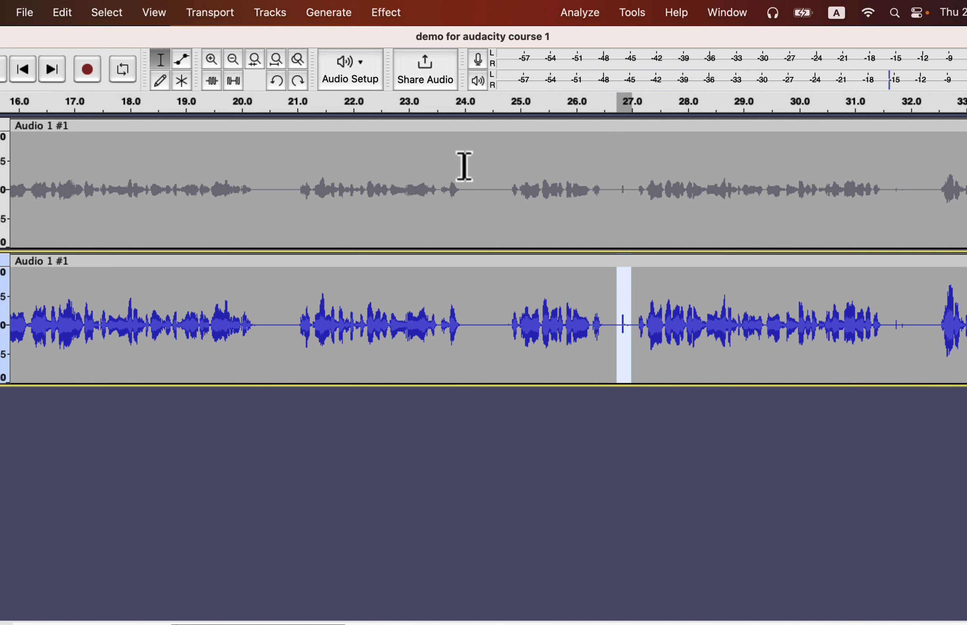
click(392, 11)
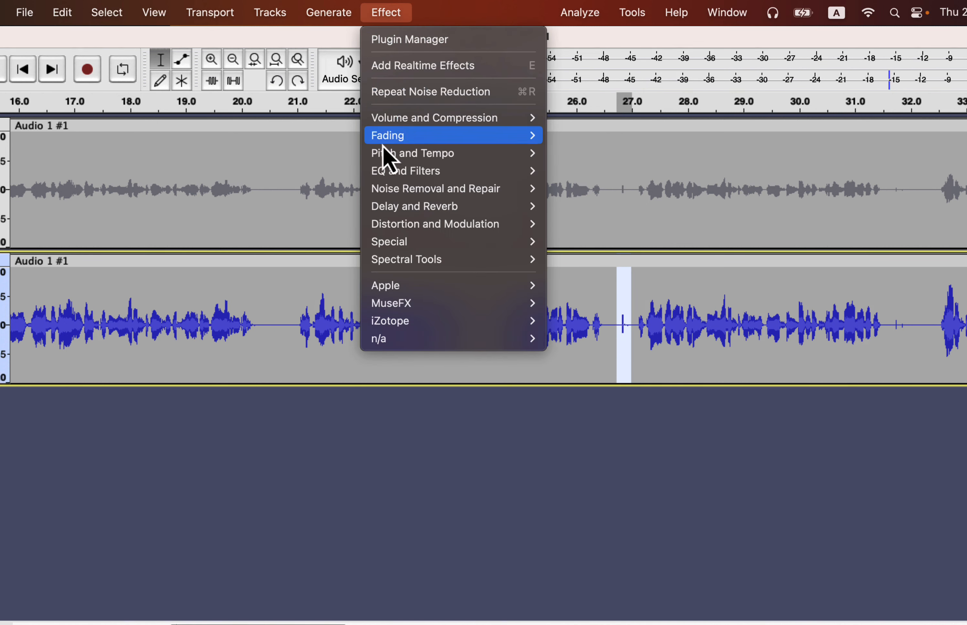
mouse_move(391, 343)
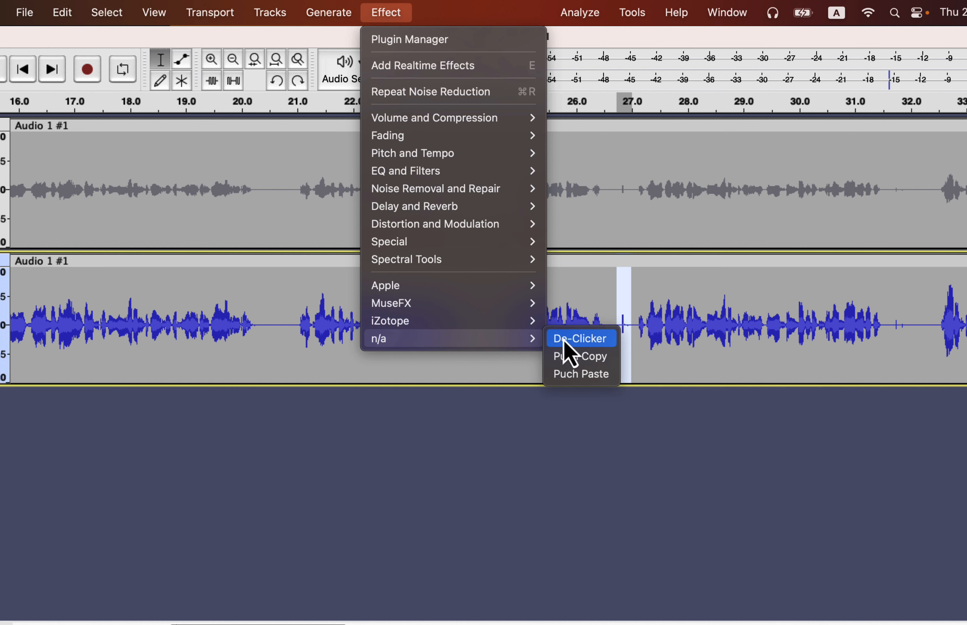
click(588, 375)
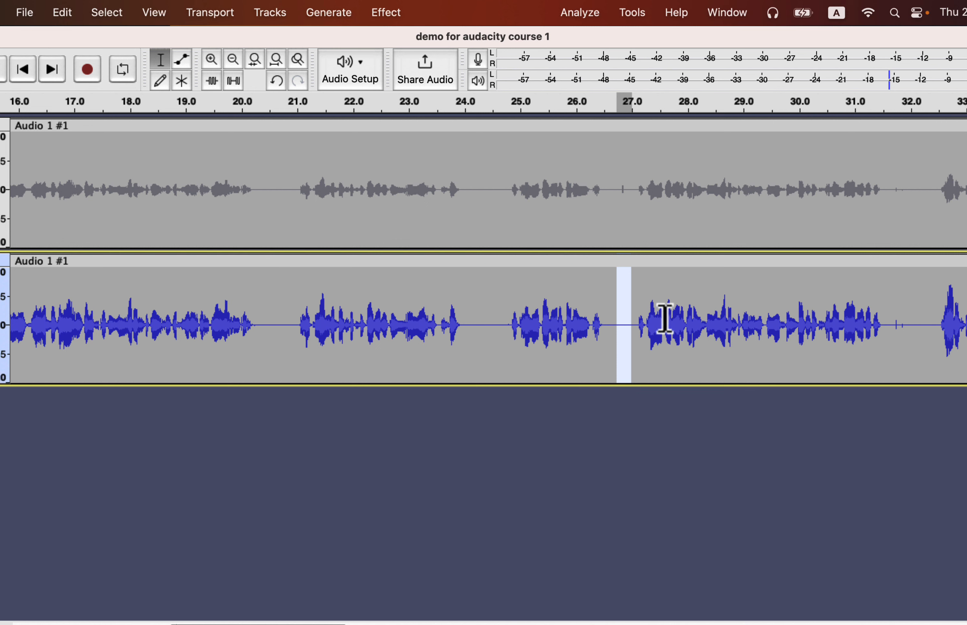
key(space)
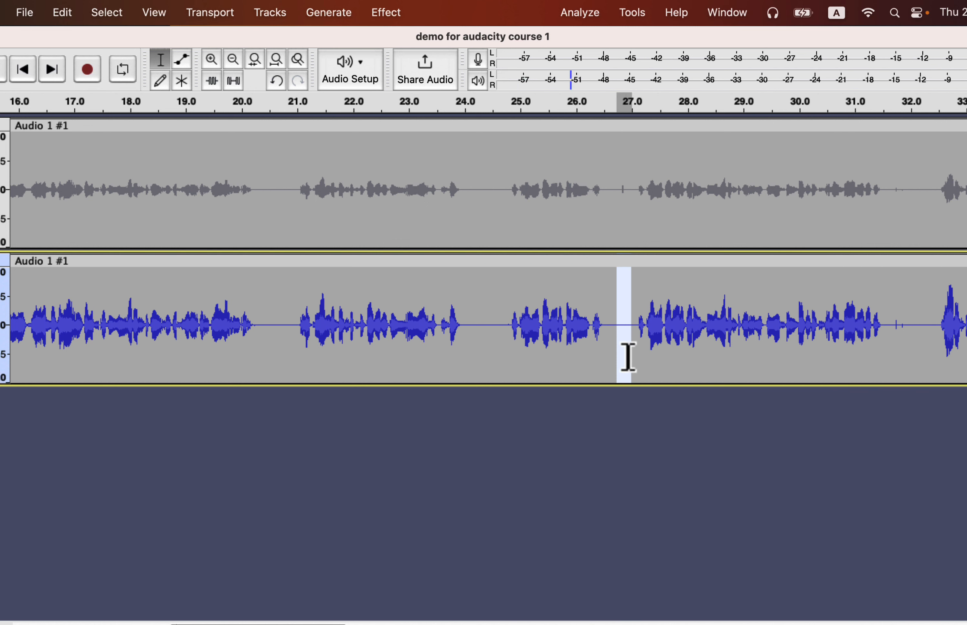
- Replace the click noise at about 31.6–32.1 s in the lower track with the copied room tone using Puch Paste
scroll(682, 341, right, 5)
drag(741, 326, 774, 329)
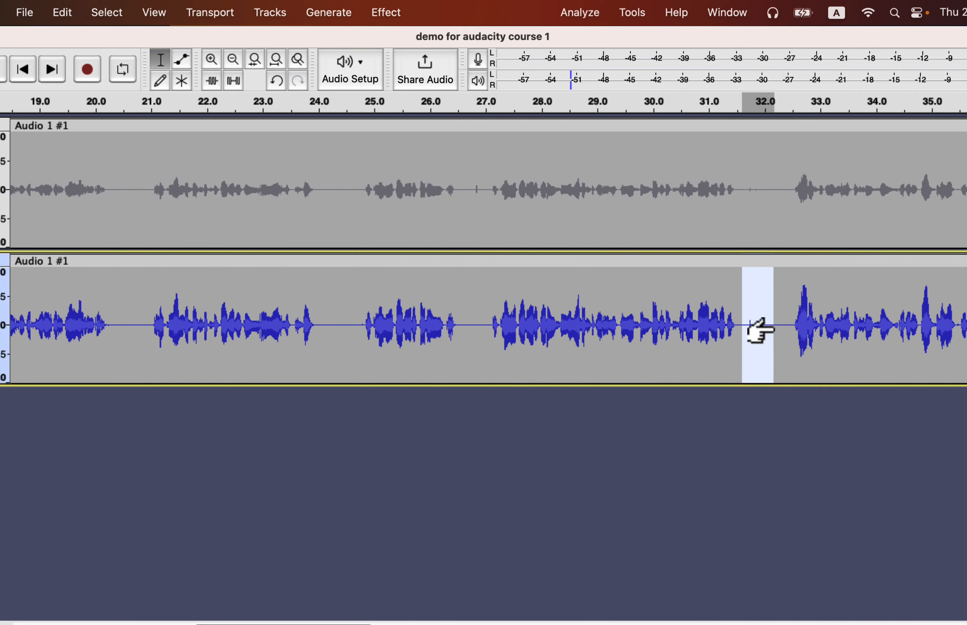
click(386, 13)
mouse_move(508, 340)
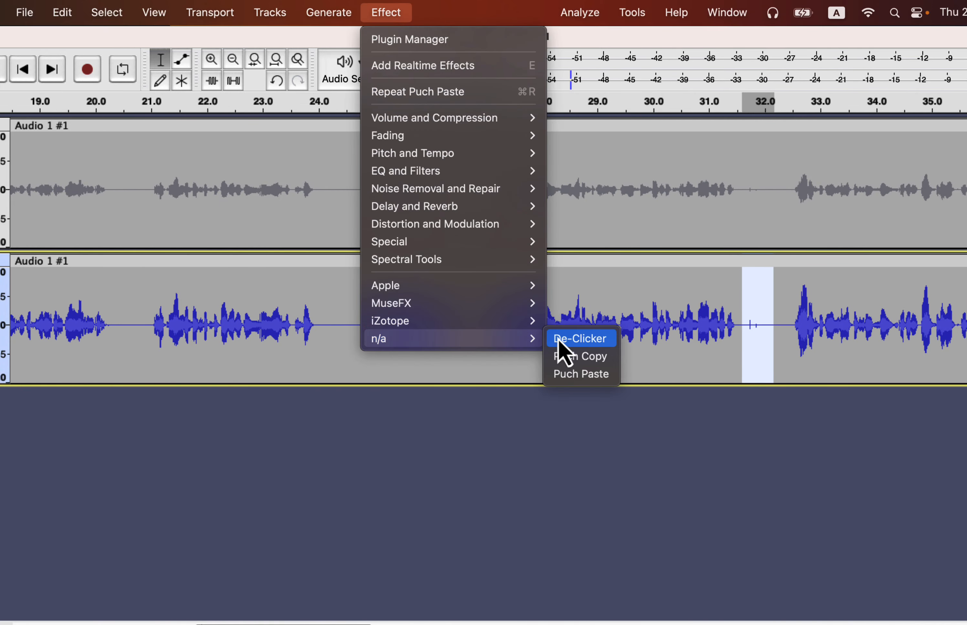
click(569, 374)
- Paste the copied room tone over the click at about 41.9–42.5 s in the lower track with Puch Paste
scroll(682, 370, right, 10)
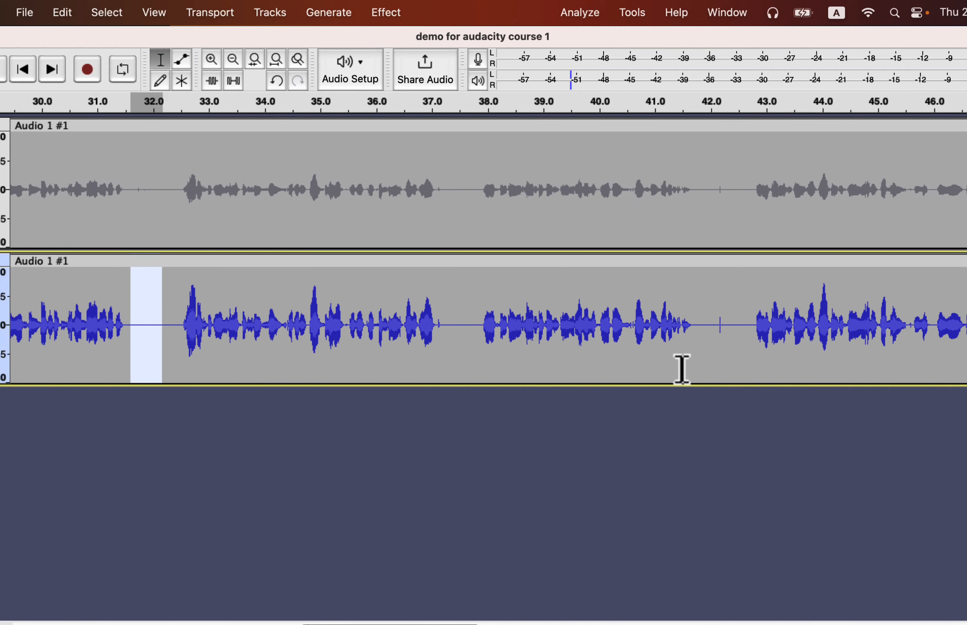
click(707, 323)
drag(715, 322, 738, 324)
click(386, 13)
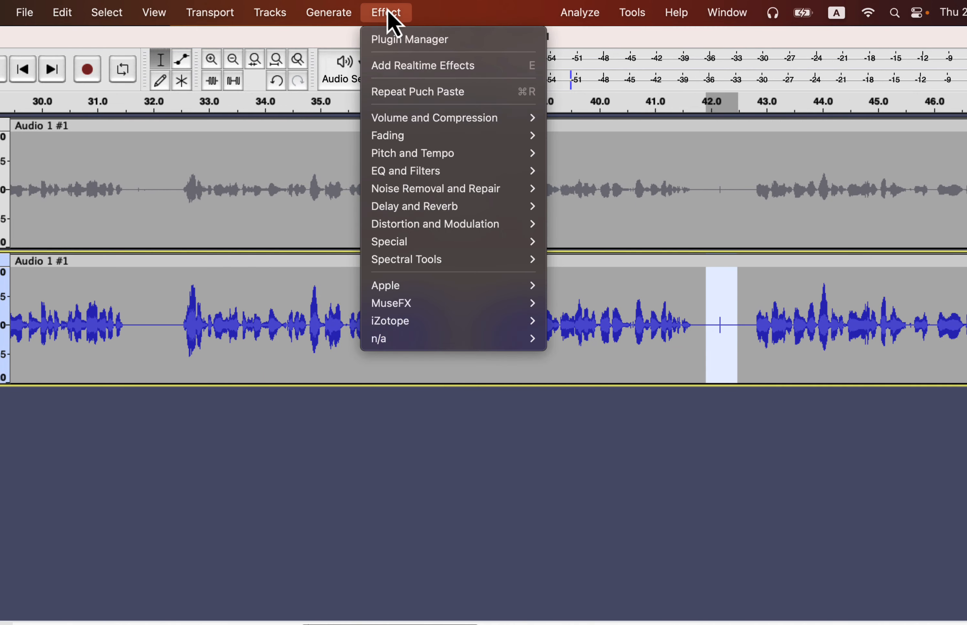
mouse_move(414, 339)
click(571, 374)
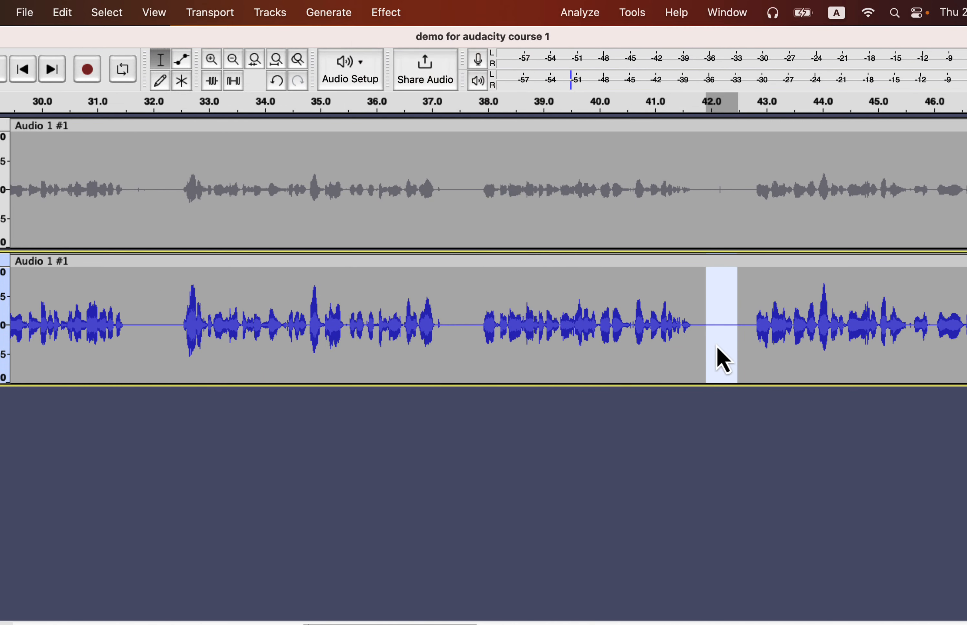
- Undo the Puch Paste replacements in the lower track, back to the state before the room tone was pasted
scroll(717, 346, right, 7)
key(super+z)
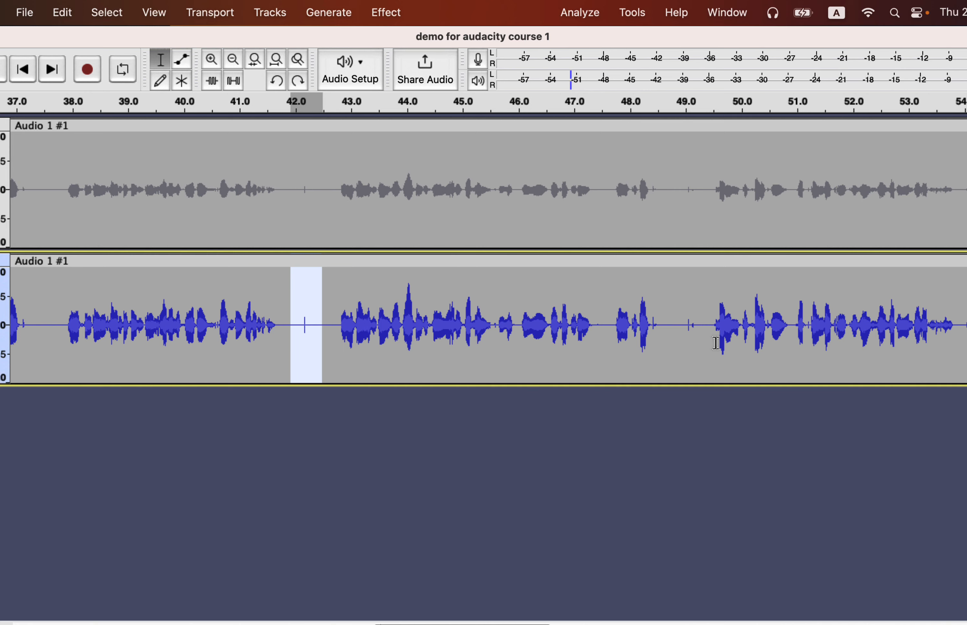
scroll(716, 343, left, 7)
scroll(716, 344, left, 5)
key(super+z)
scroll(716, 343, left, 8)
key(super+z)
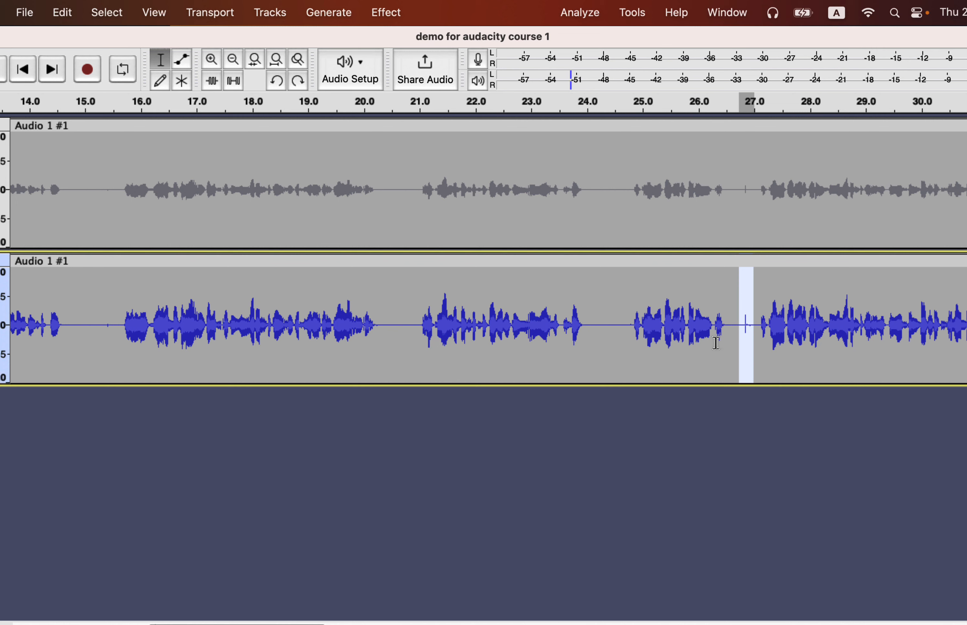
key(super+z)
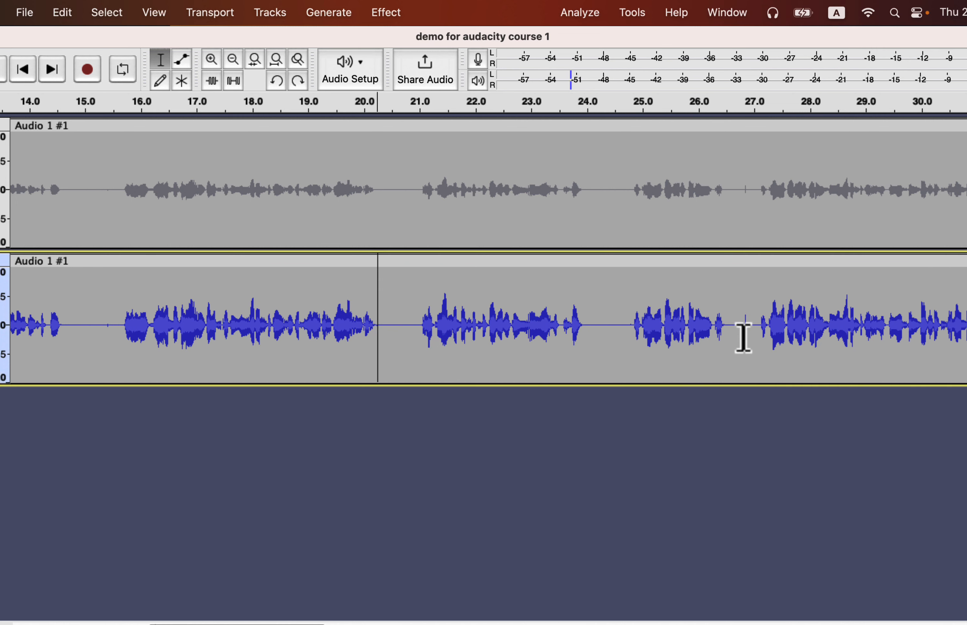
- Select the whole lower track, open the De-Clicker effect for it and review its settings
double_click(408, 316)
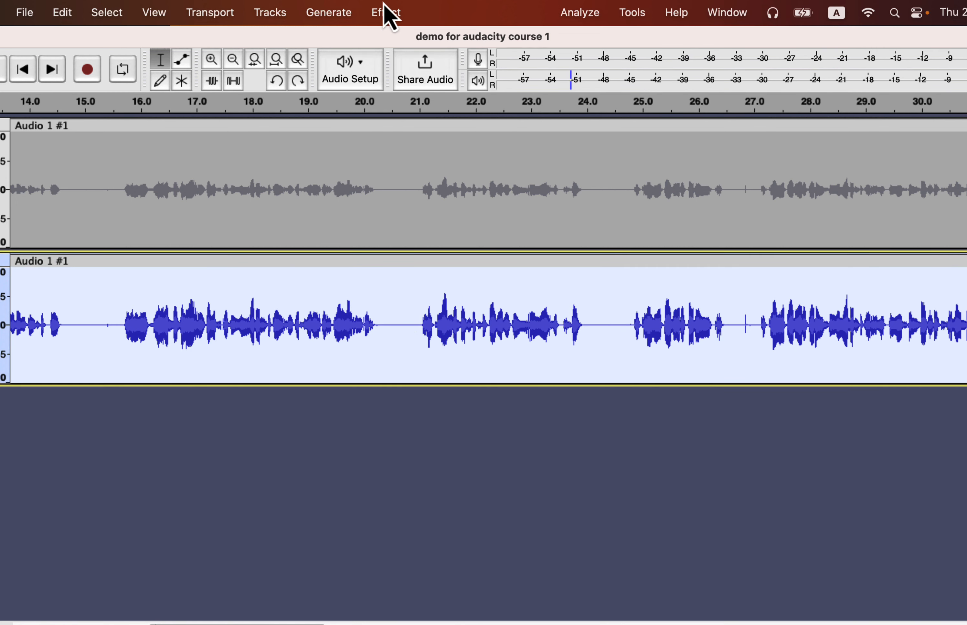
click(386, 13)
mouse_move(402, 327)
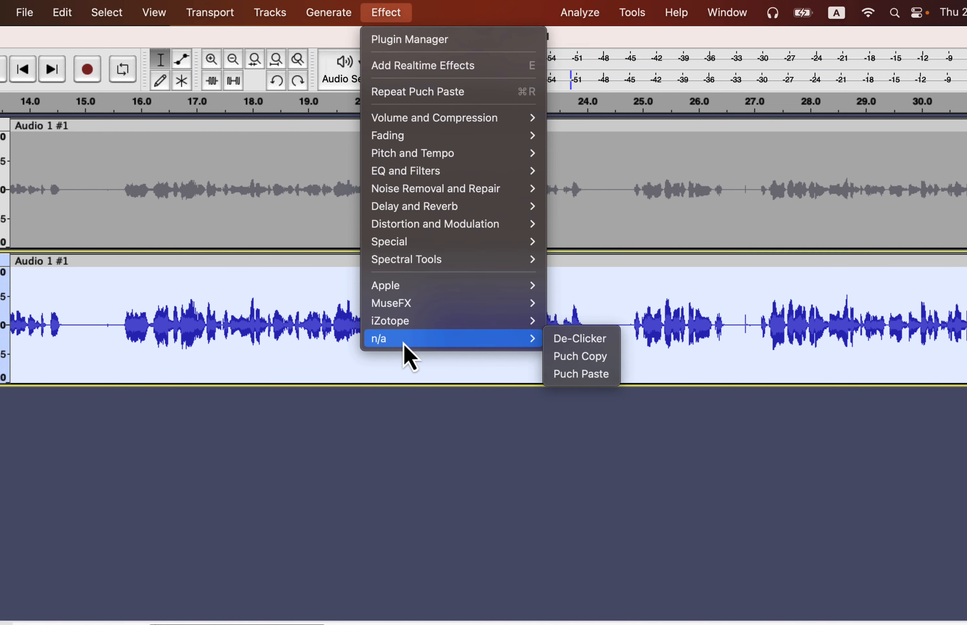
click(576, 342)
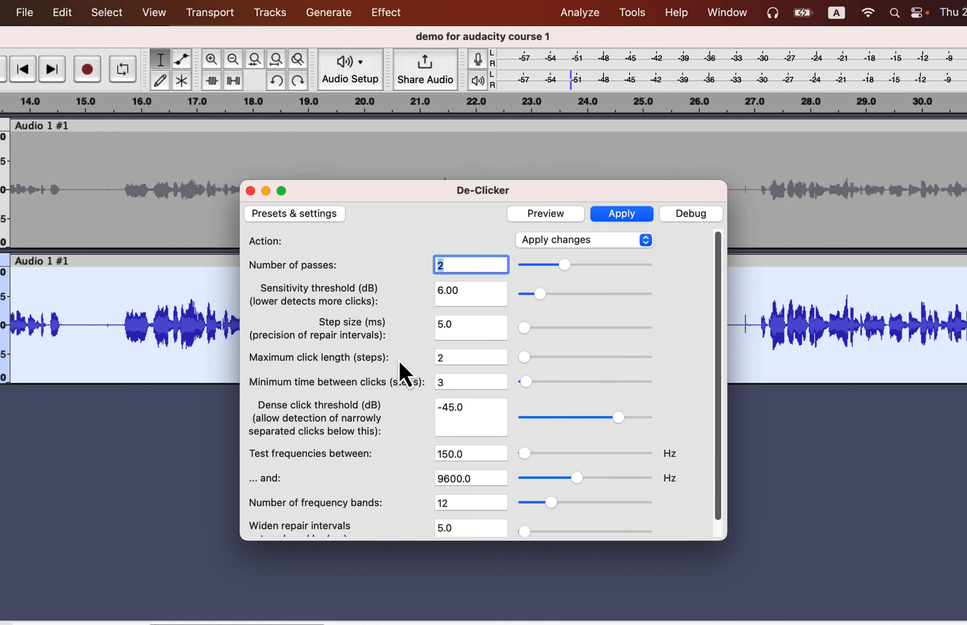
scroll(406, 373, down, 1)
scroll(407, 373, up, 1)
- Load De-Clicker's factory default preset, keep the action set to Apply changes, and apply the effect to the lower track
click(302, 215)
mouse_move(307, 298)
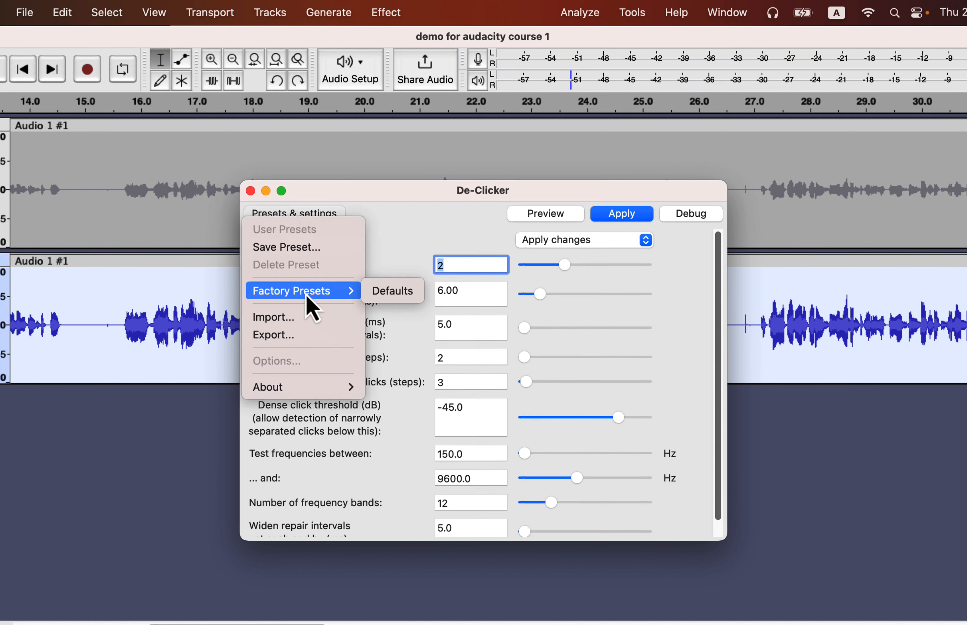
click(388, 301)
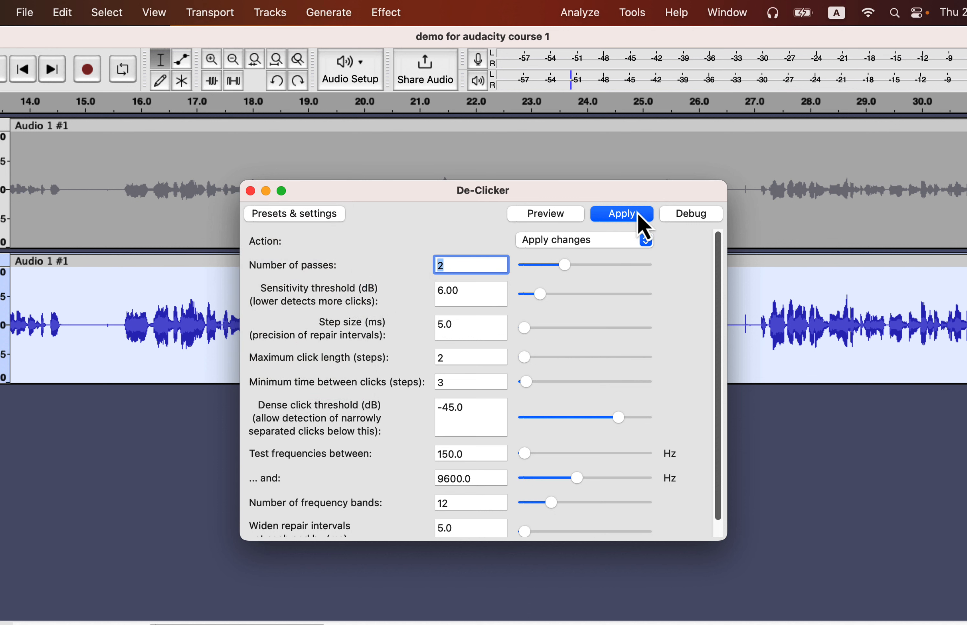
click(593, 245)
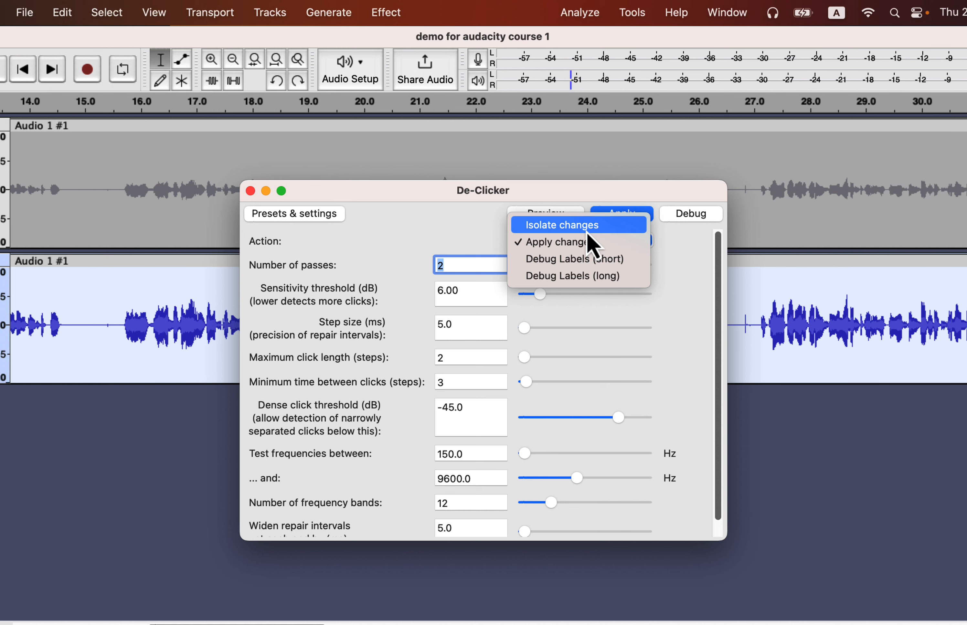
click(587, 244)
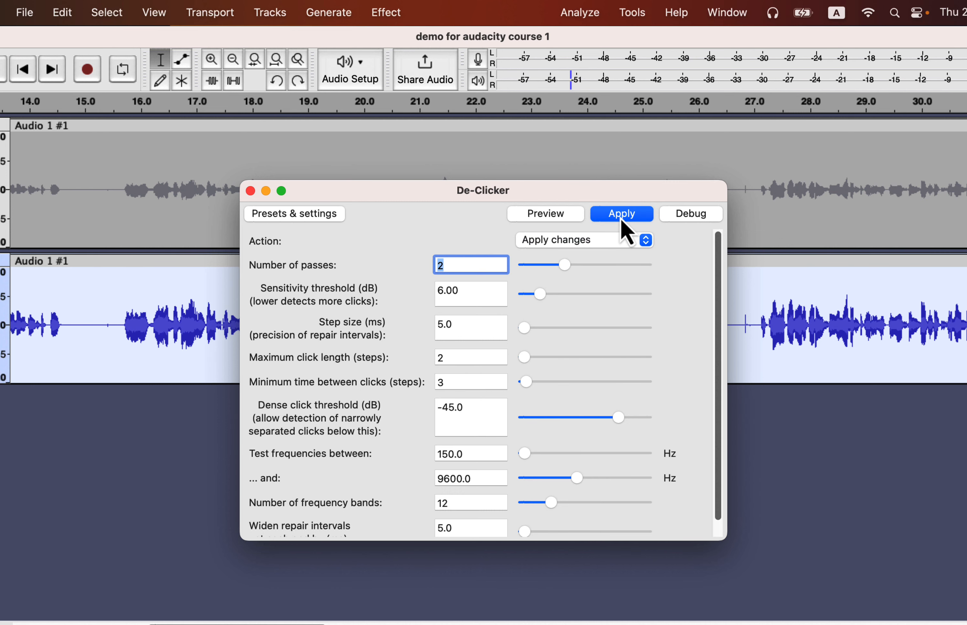
click(621, 216)
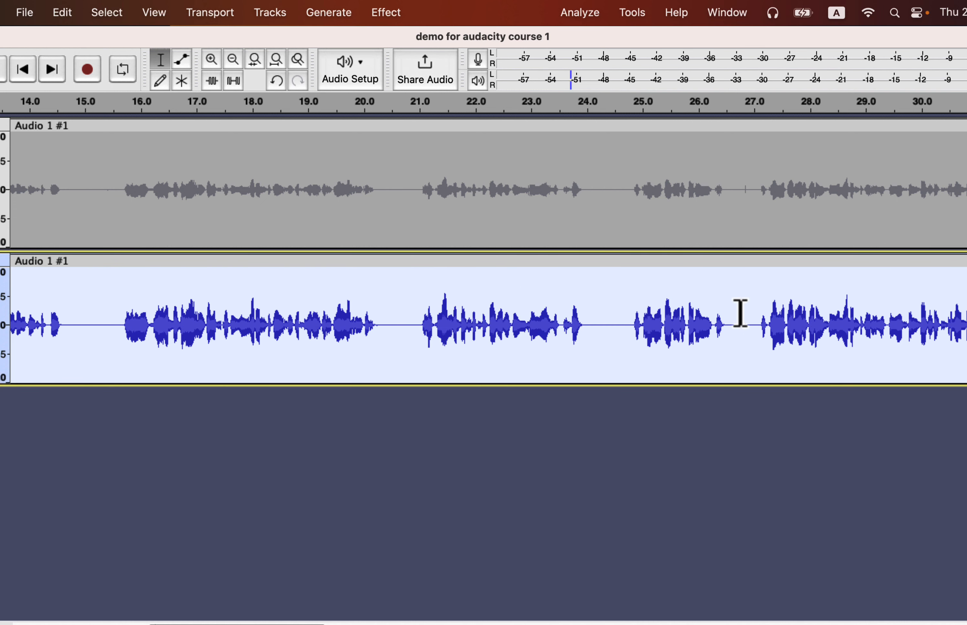
- Compare the click at about 26.8 s in both tracks and play back that stretch of the lower track
drag(738, 315, 753, 323)
drag(742, 186, 752, 194)
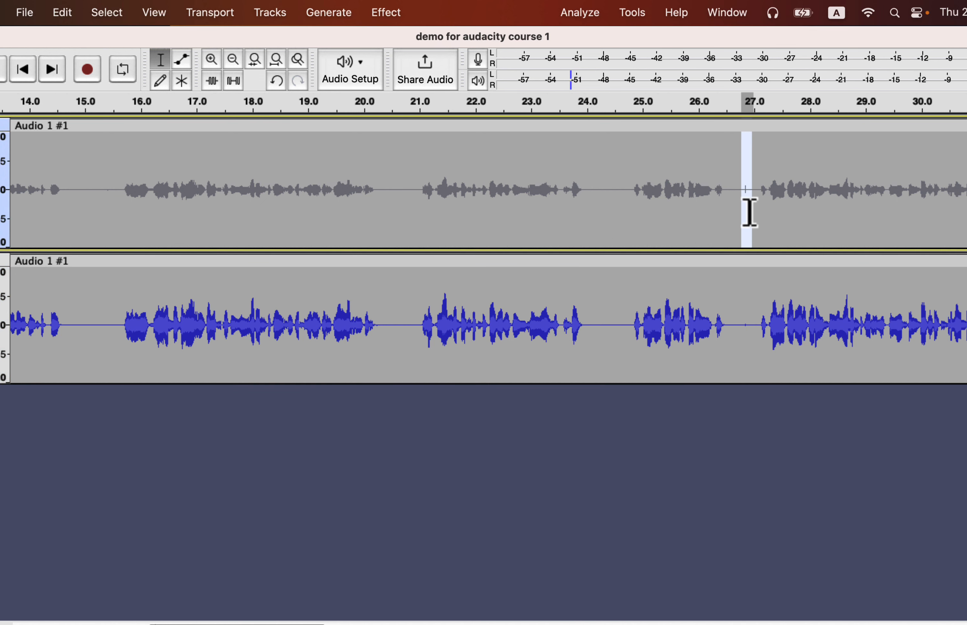
drag(737, 322, 756, 336)
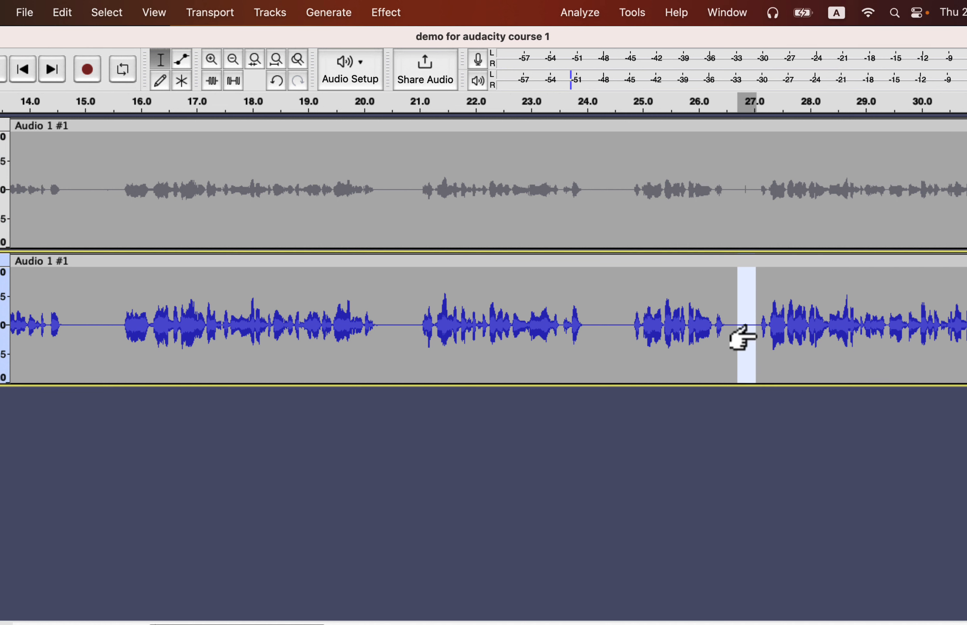
key(space)
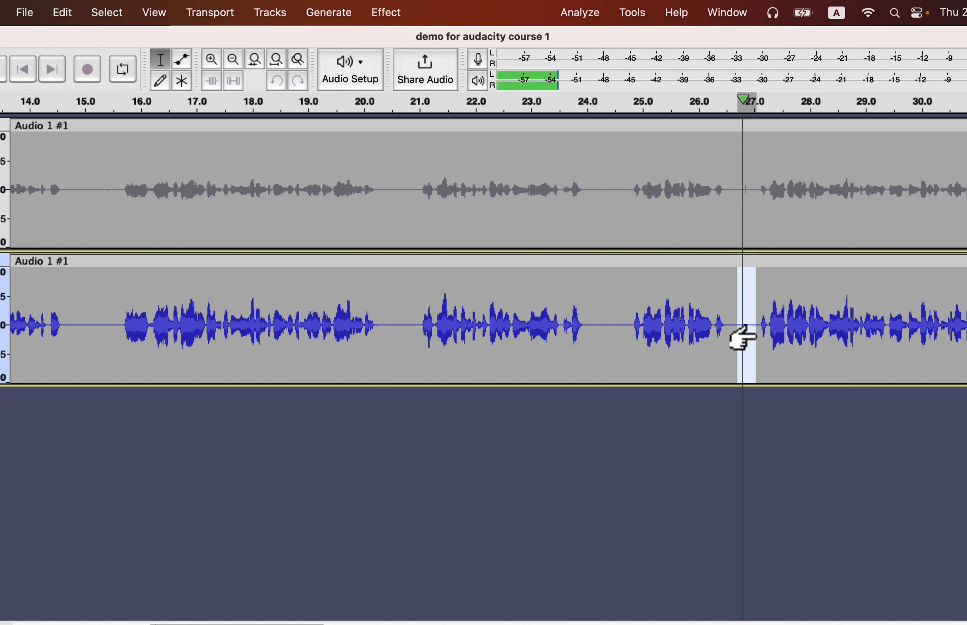
key(space)
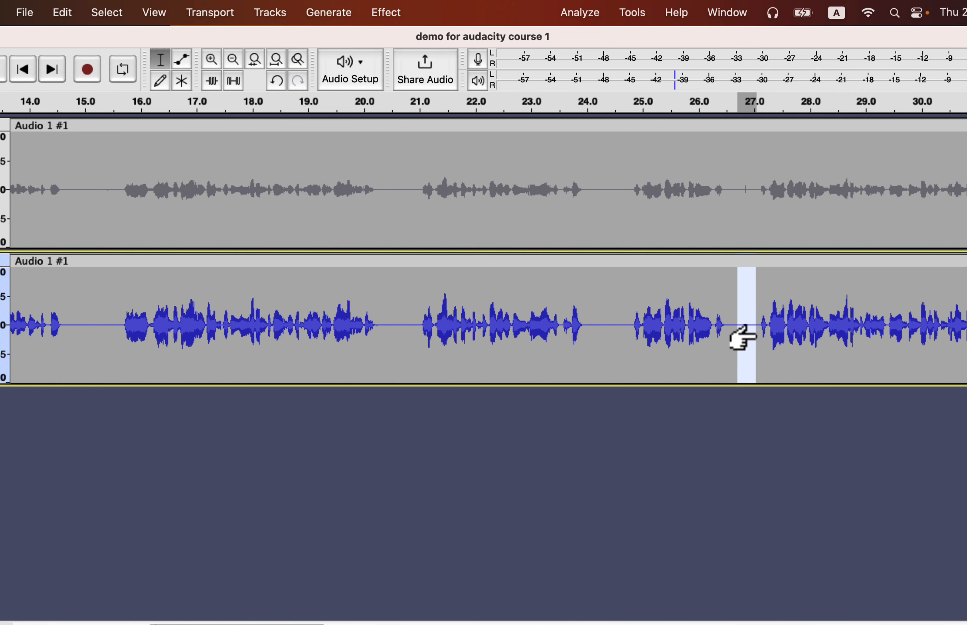
- Compare the click at about 42 s in the upper track with the same stretch of the lower track
scroll(743, 338, right, 10)
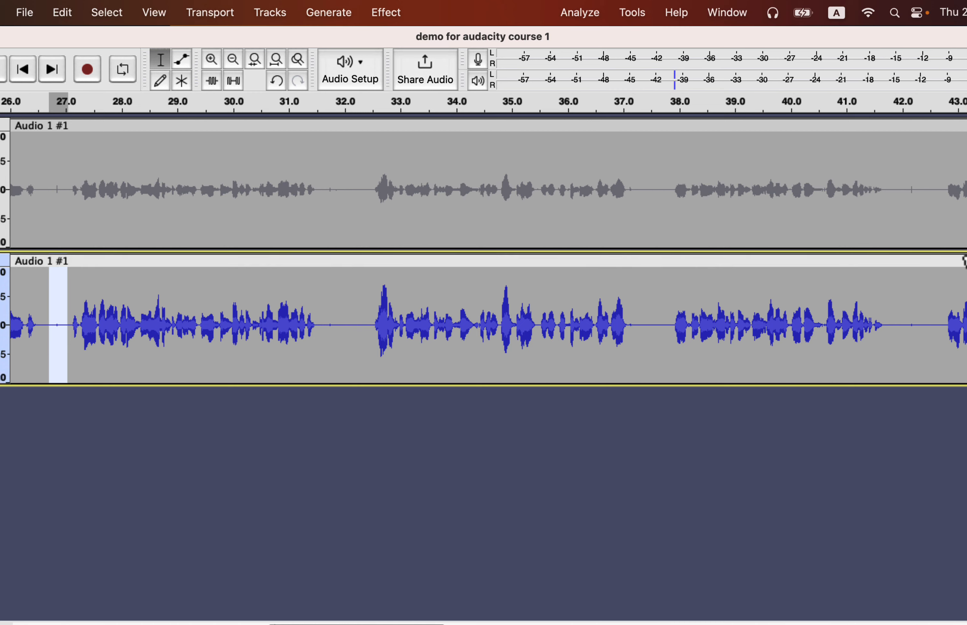
drag(904, 192, 926, 219)
drag(896, 324, 917, 327)
scroll(920, 326, right, 15)
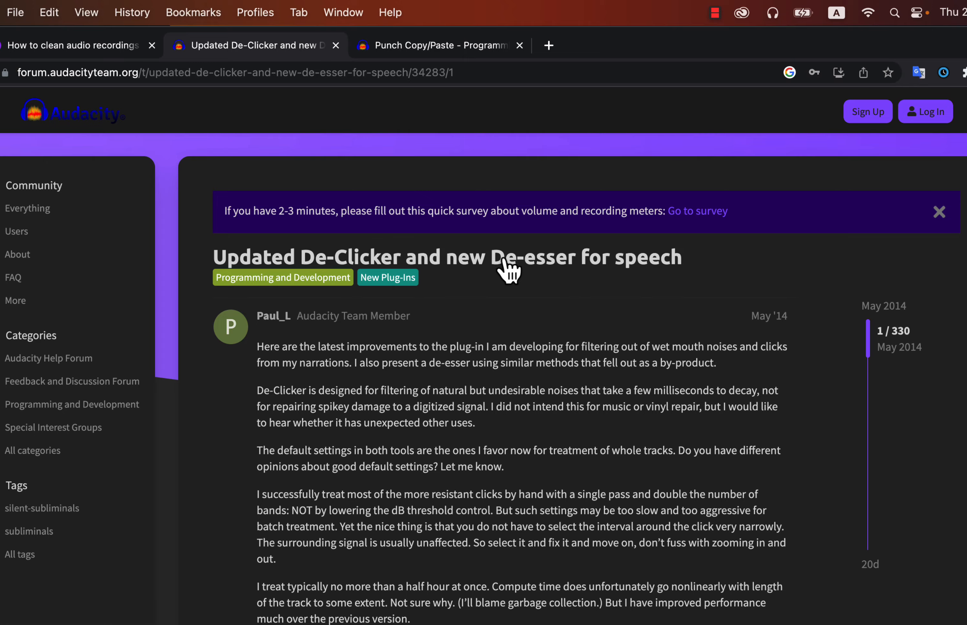
- Switch to the browser and examine the Audacity forum pages for the De-Clicker and Punch Copy/Paste plug-ins, including the De-Clicker download link
scroll(321, 367, down, 4)
scroll(323, 366, down, 20)
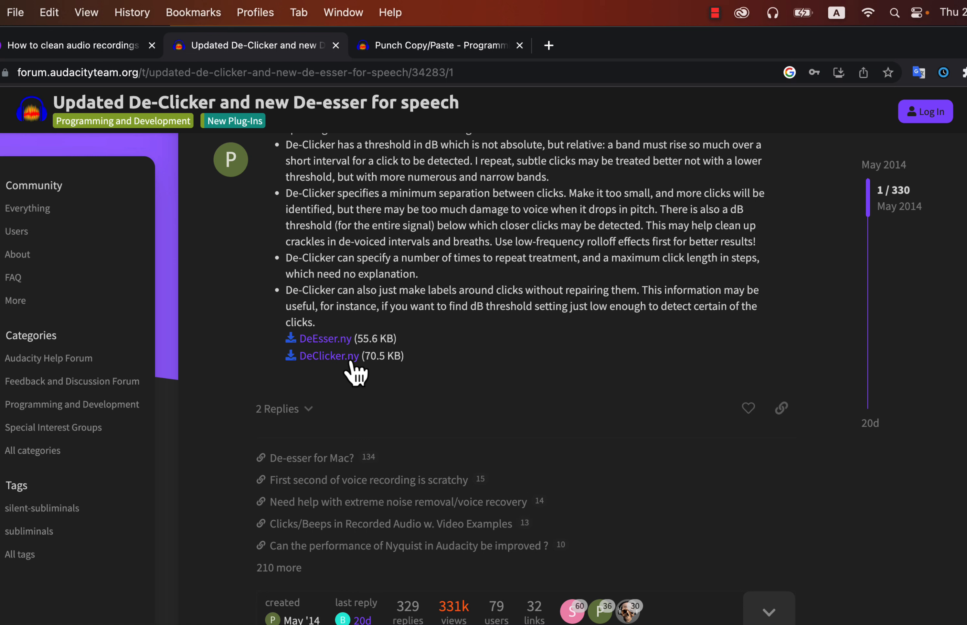
click(397, 48)
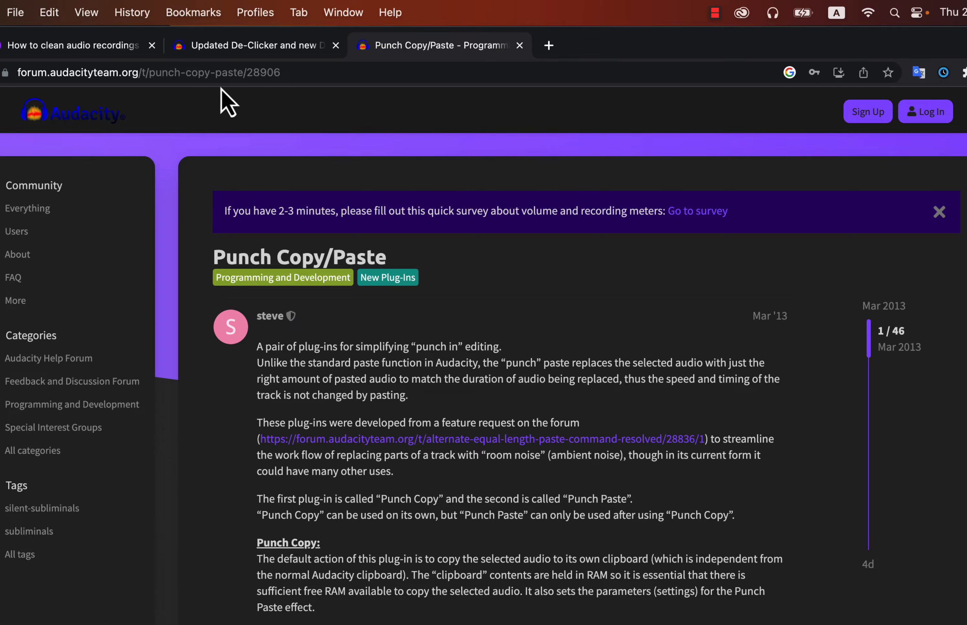
scroll(342, 376, down, 15)
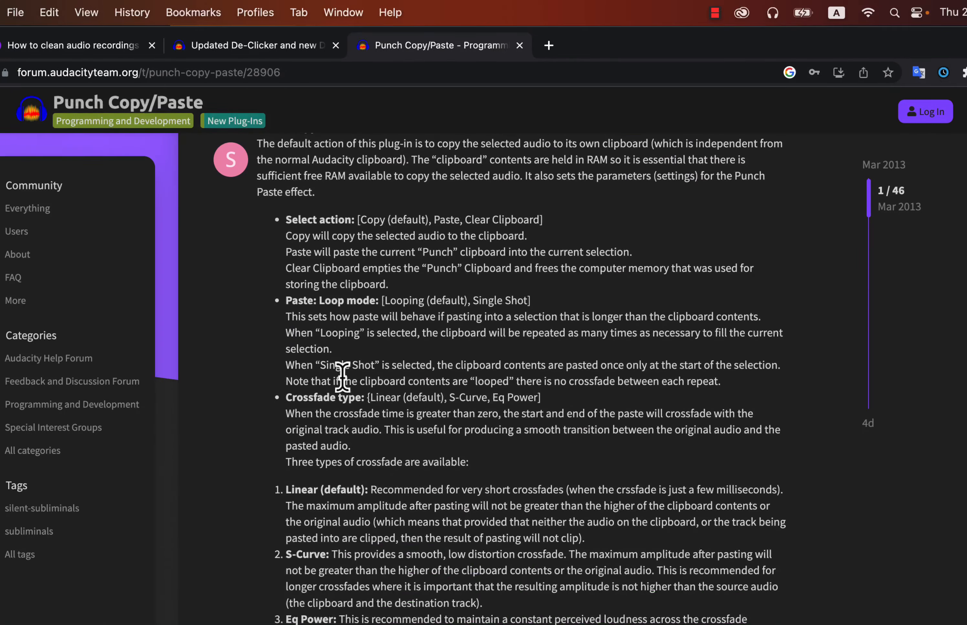
scroll(342, 376, down, 10)
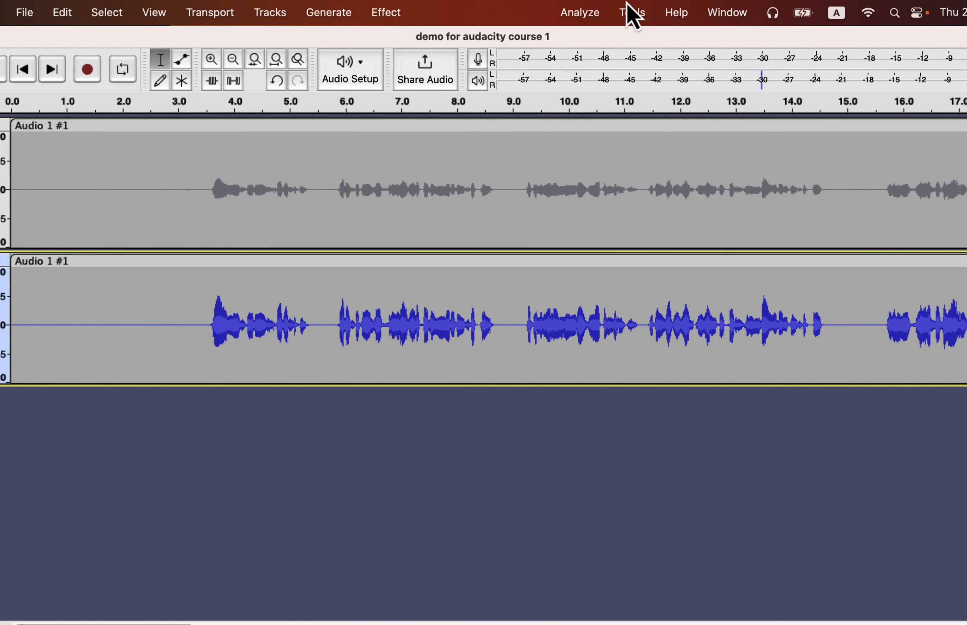
- Switch back to Audacity, choose PunchPaste.ny from Downloads in the Nyquist Plugin Installer, and close the installer without applying
click(646, 16)
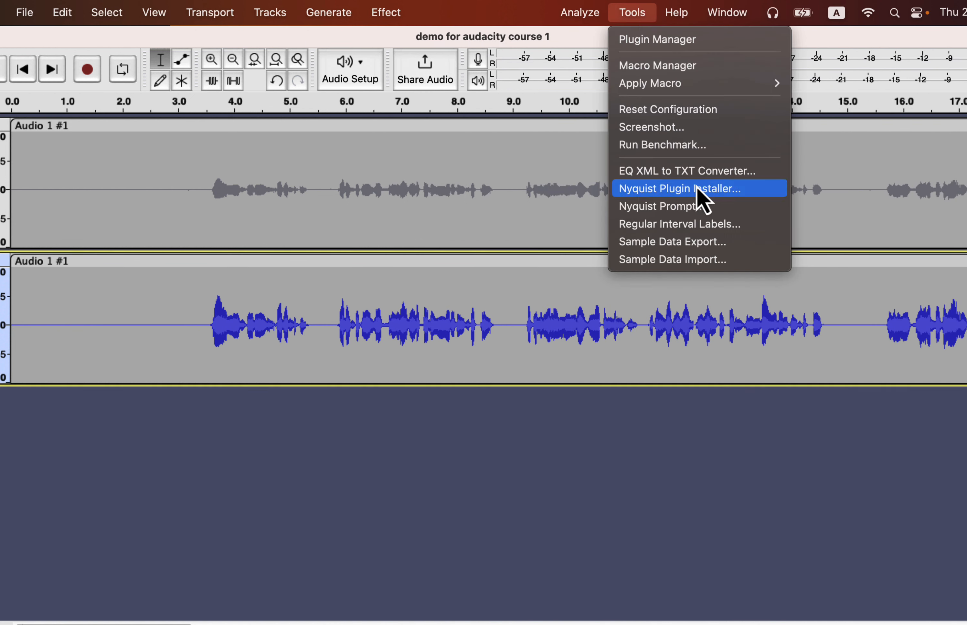
click(711, 190)
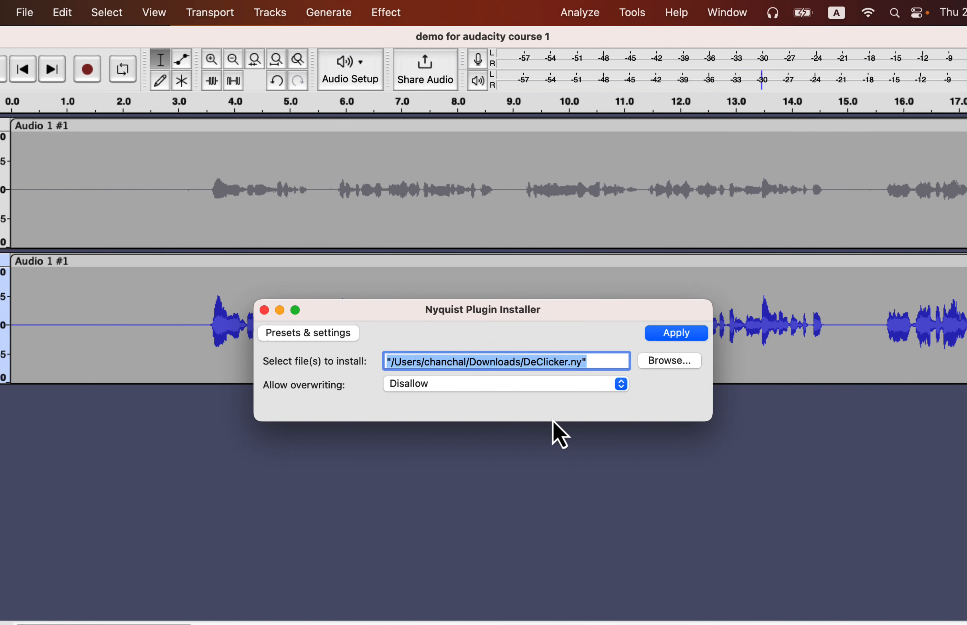
click(664, 363)
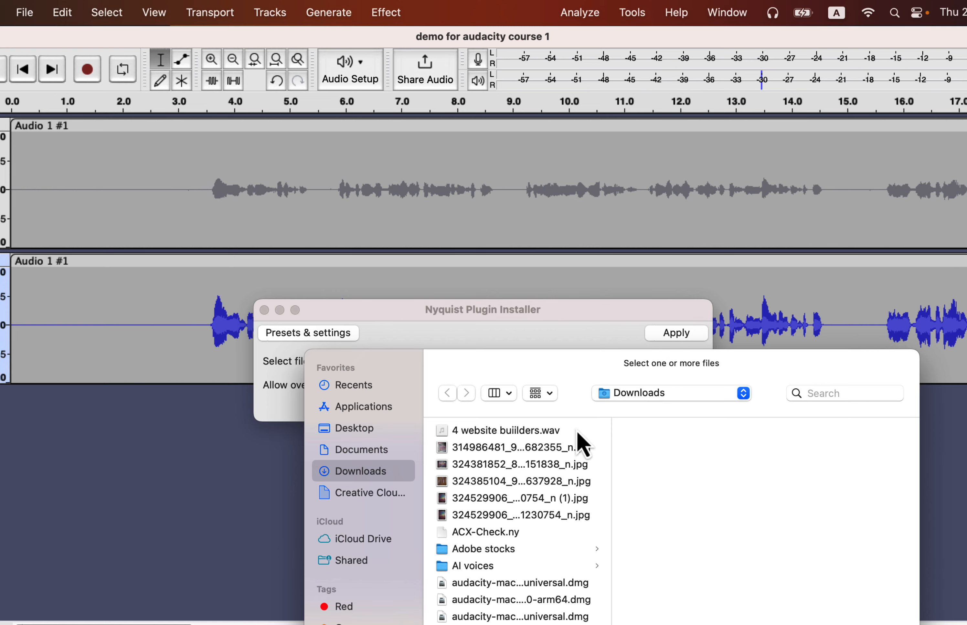
scroll(518, 506, down, 3)
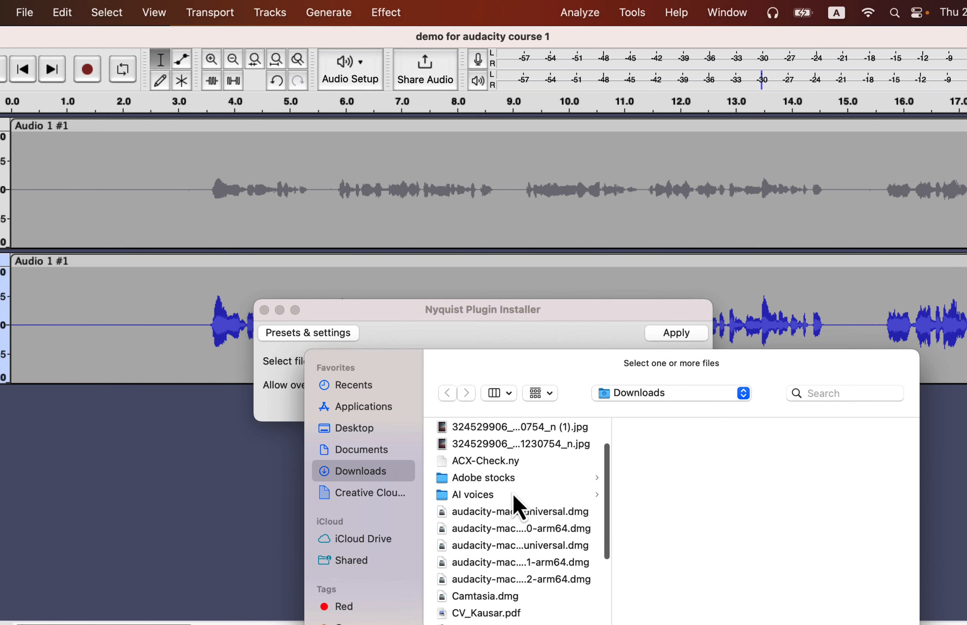
click(504, 459)
scroll(505, 467, down, 5)
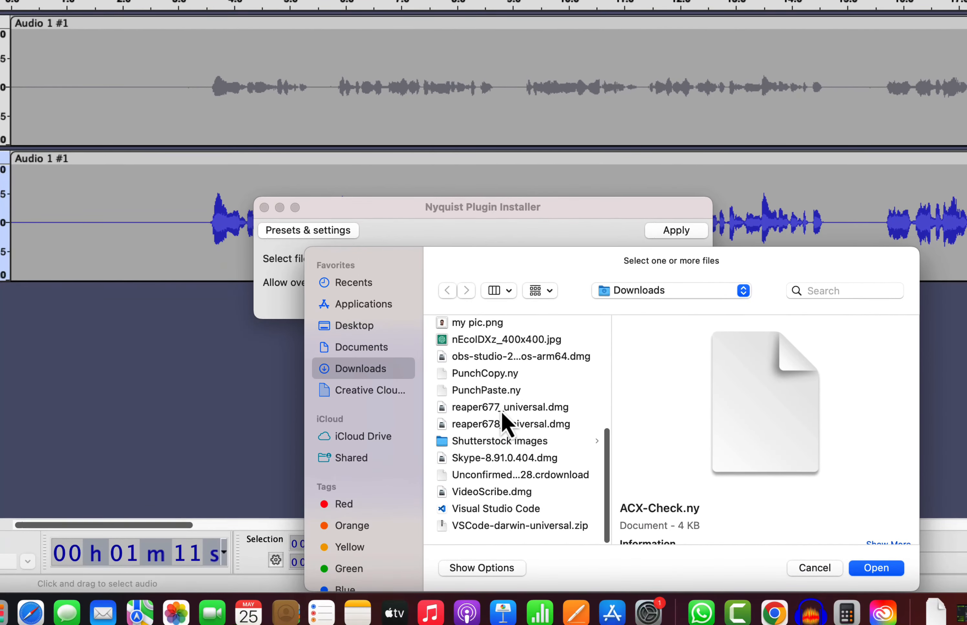
click(504, 377)
click(504, 393)
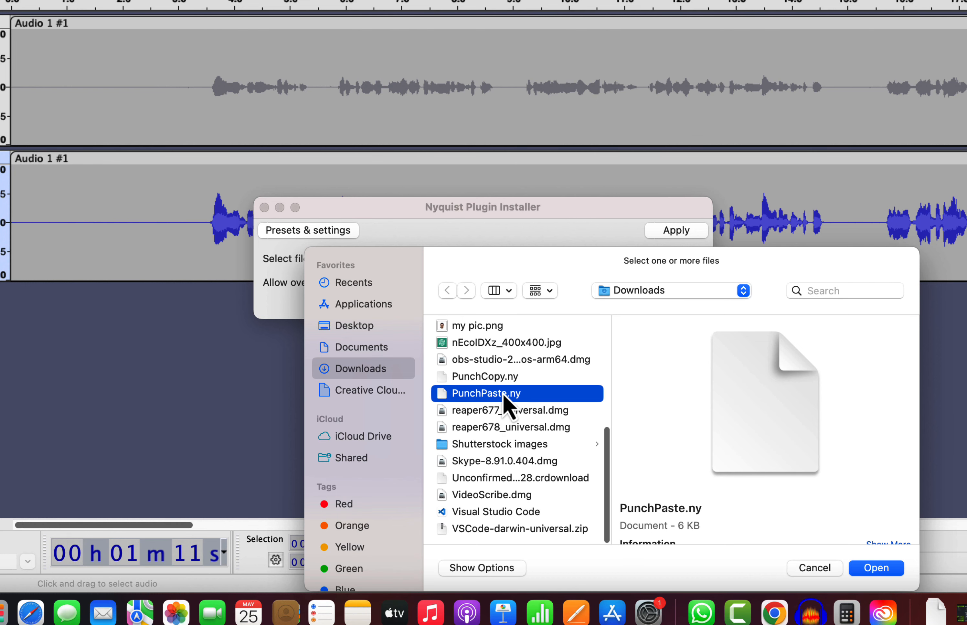
click(874, 568)
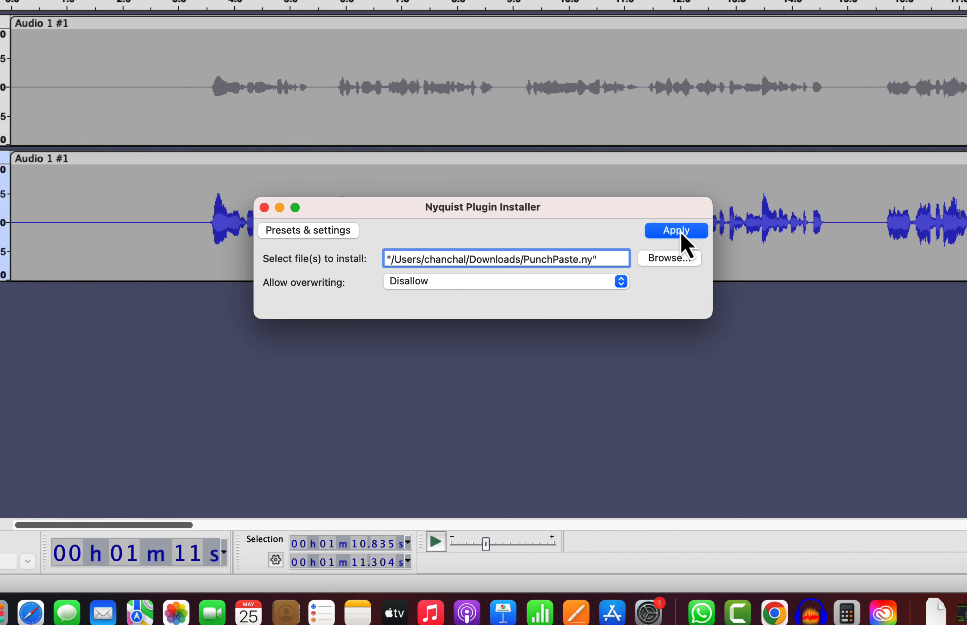
click(264, 208)
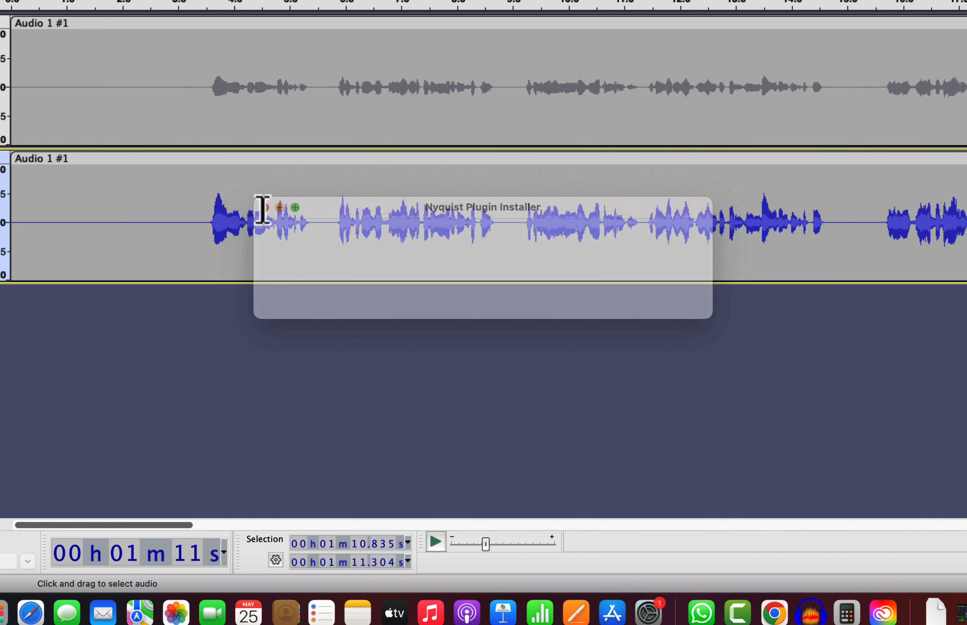